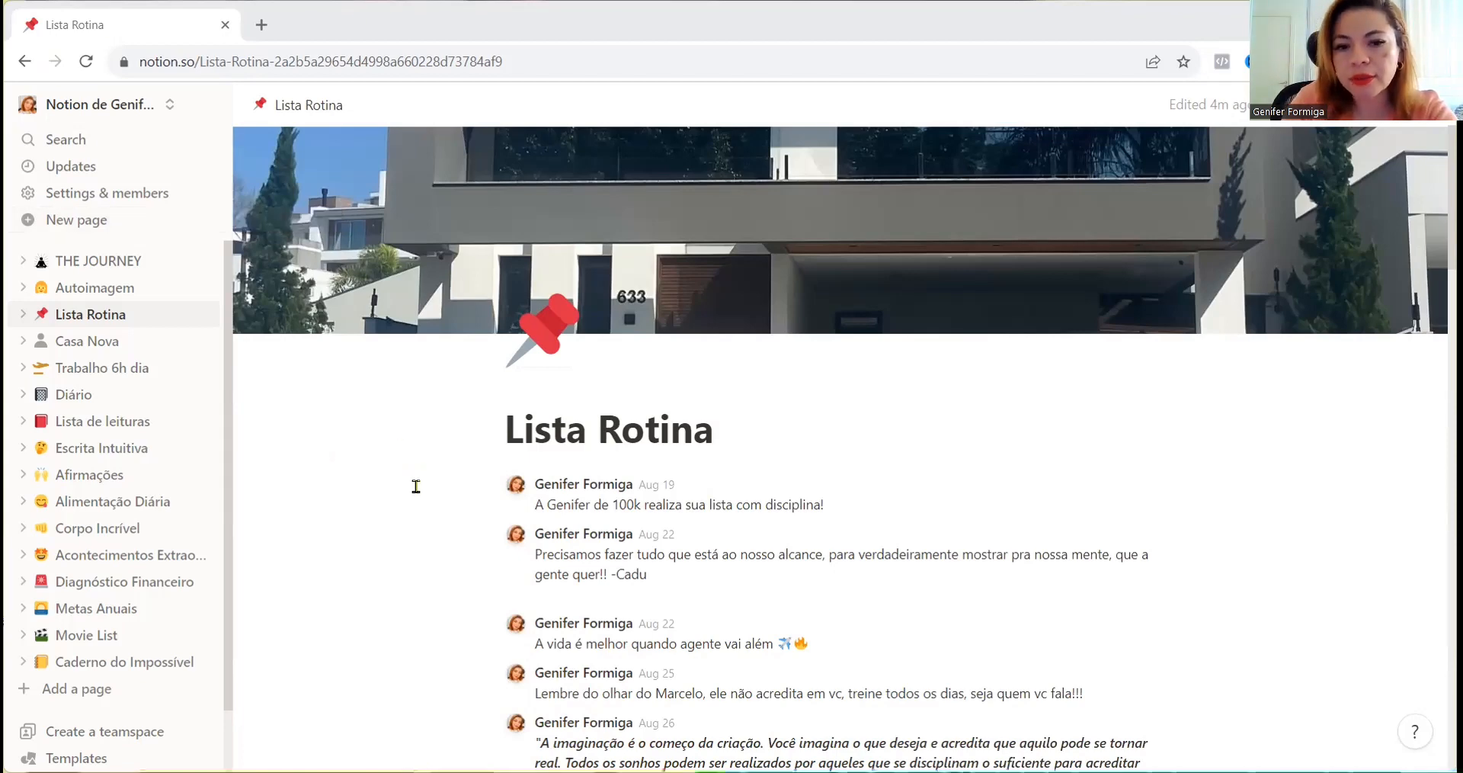
# - Uncheck the "30 min - Faça na bicicleta" task under Lista de Causas and look over the remaining lists on the page
pyautogui.scroll(-3, 872, 568)
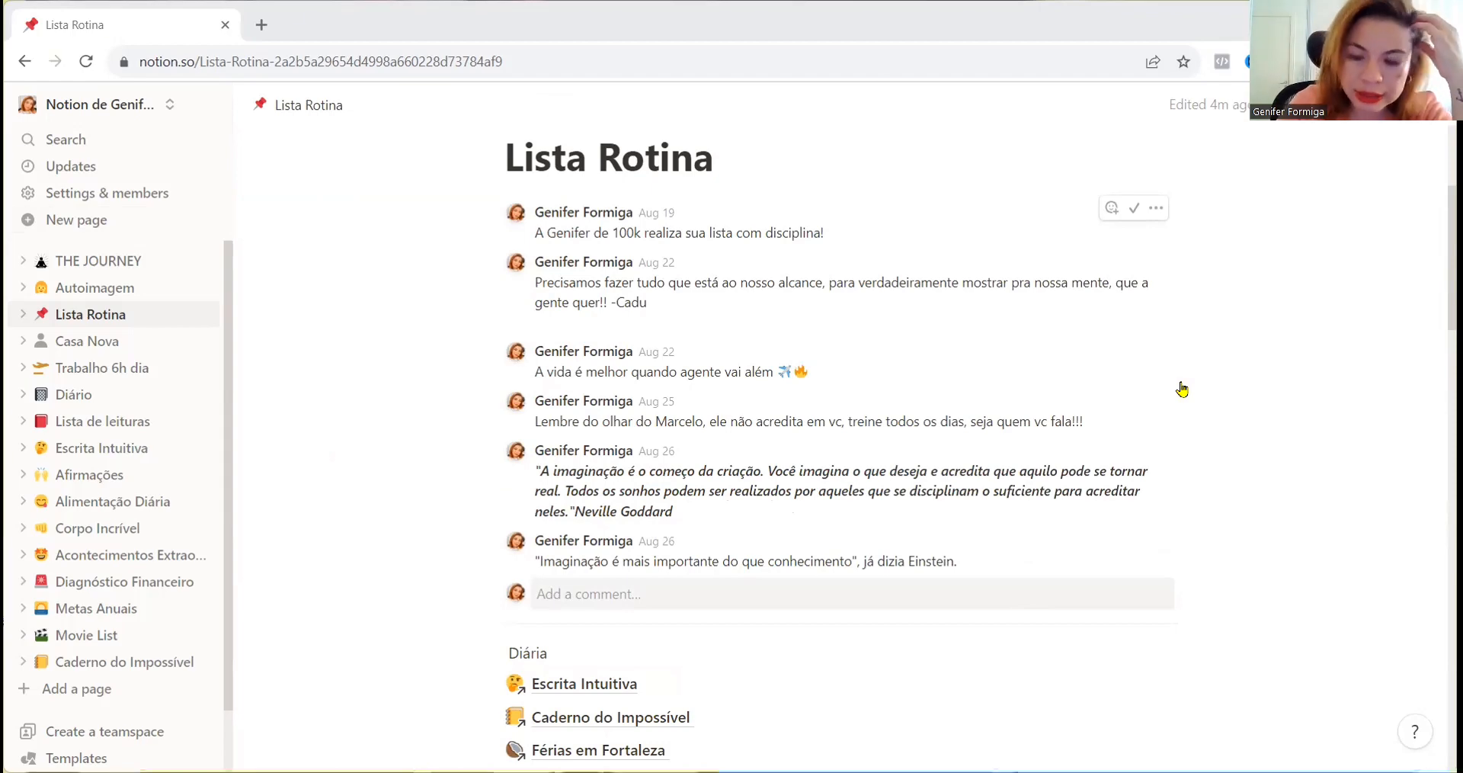
pyautogui.scroll(-3, 1182, 389)
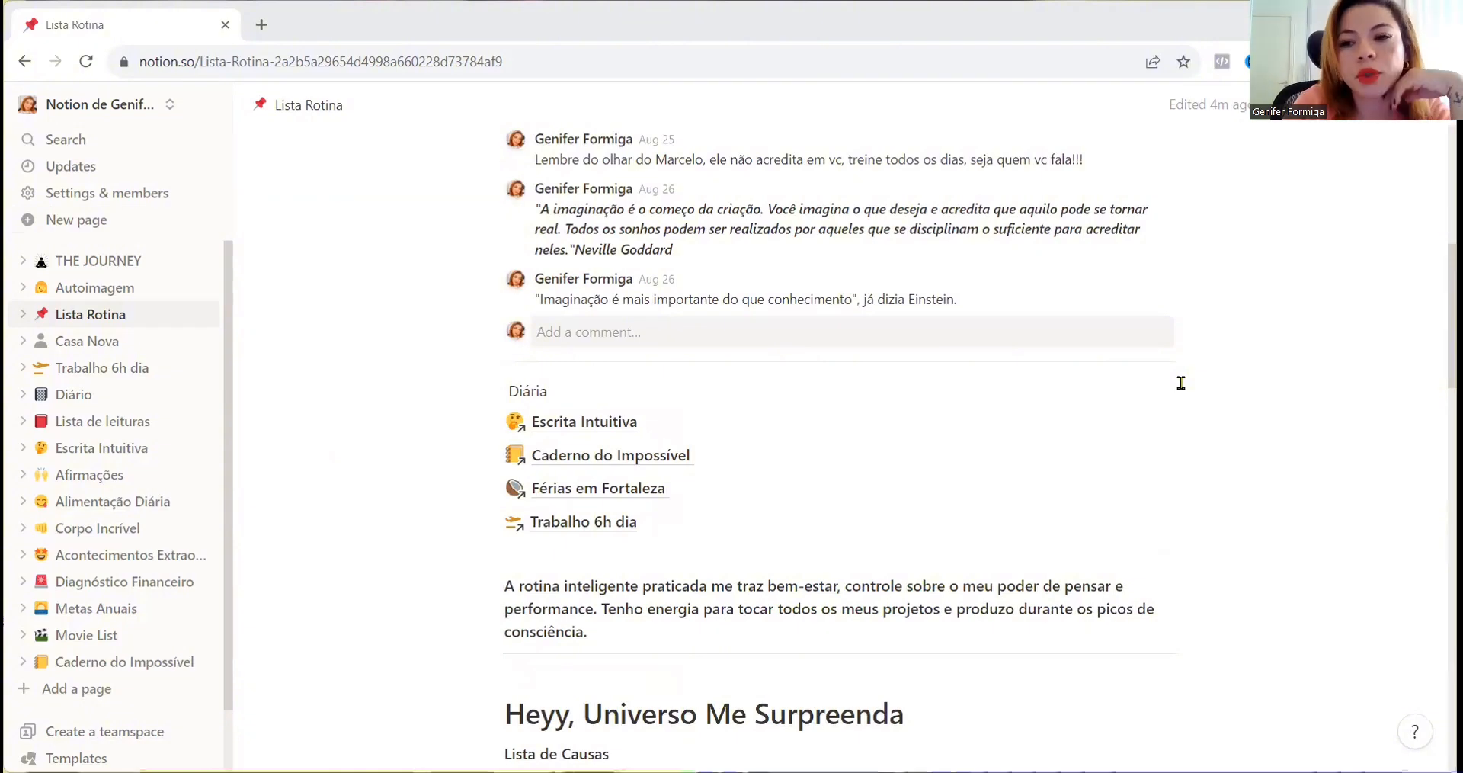
pyautogui.scroll(-5, 1181, 382)
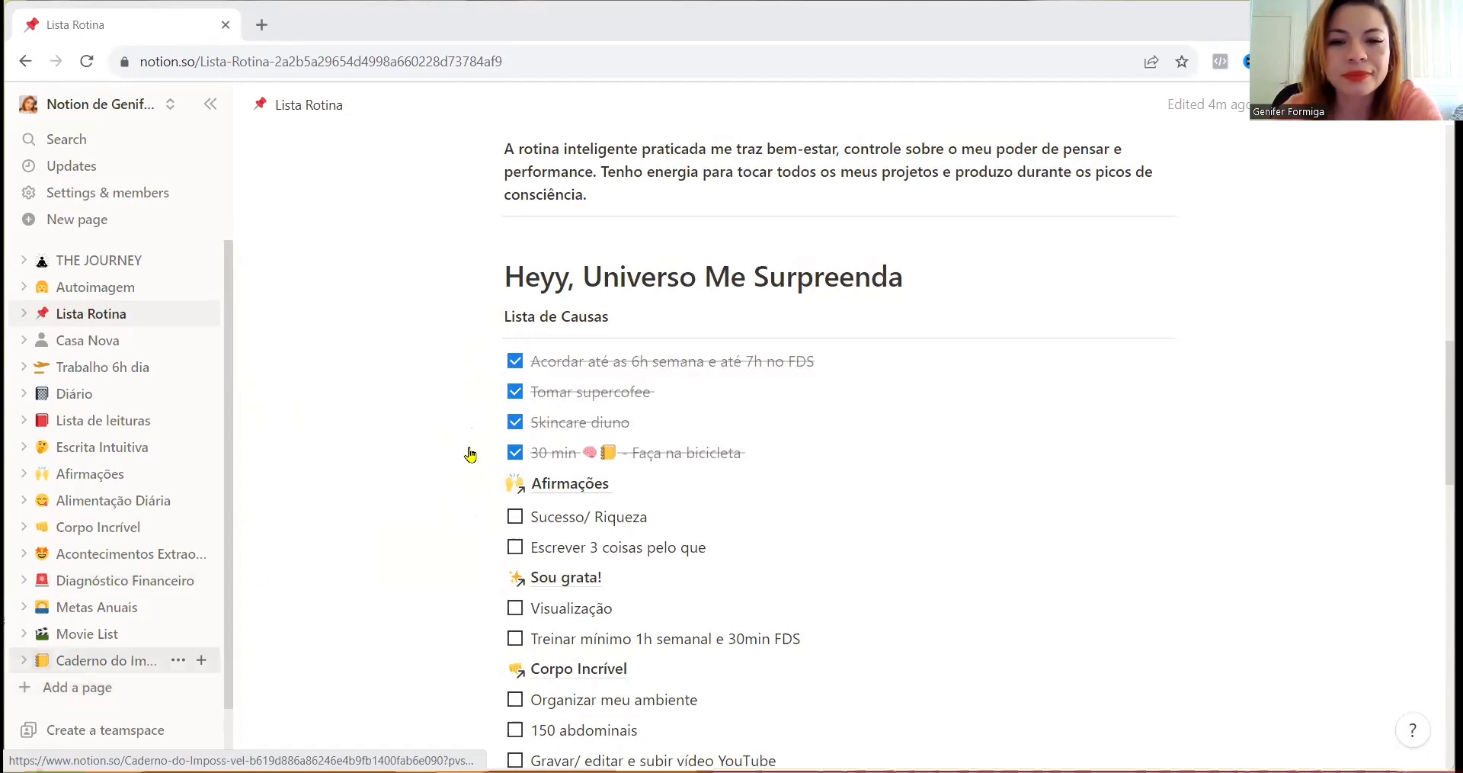
pyautogui.click(516, 453)
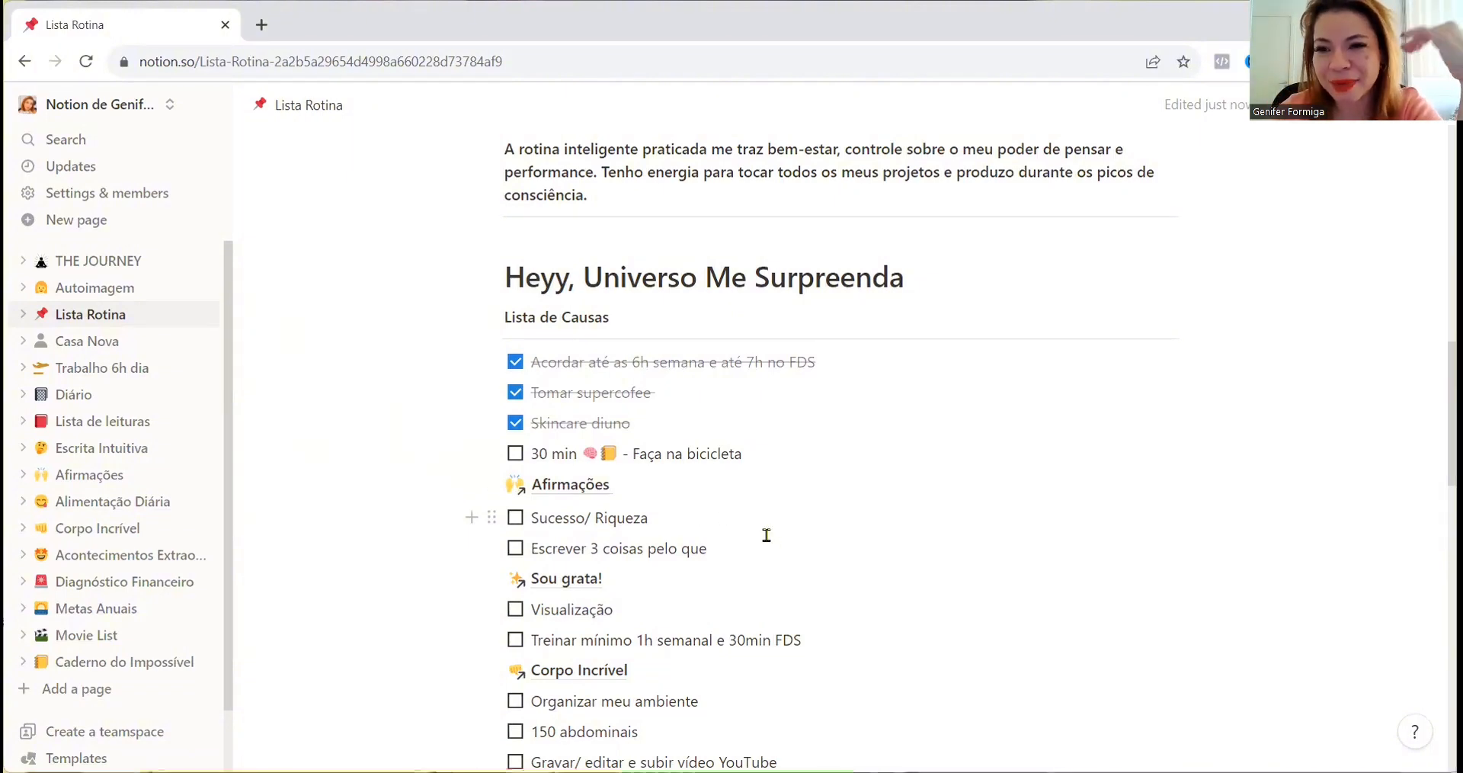
pyautogui.scroll(-15, 1144, 639)
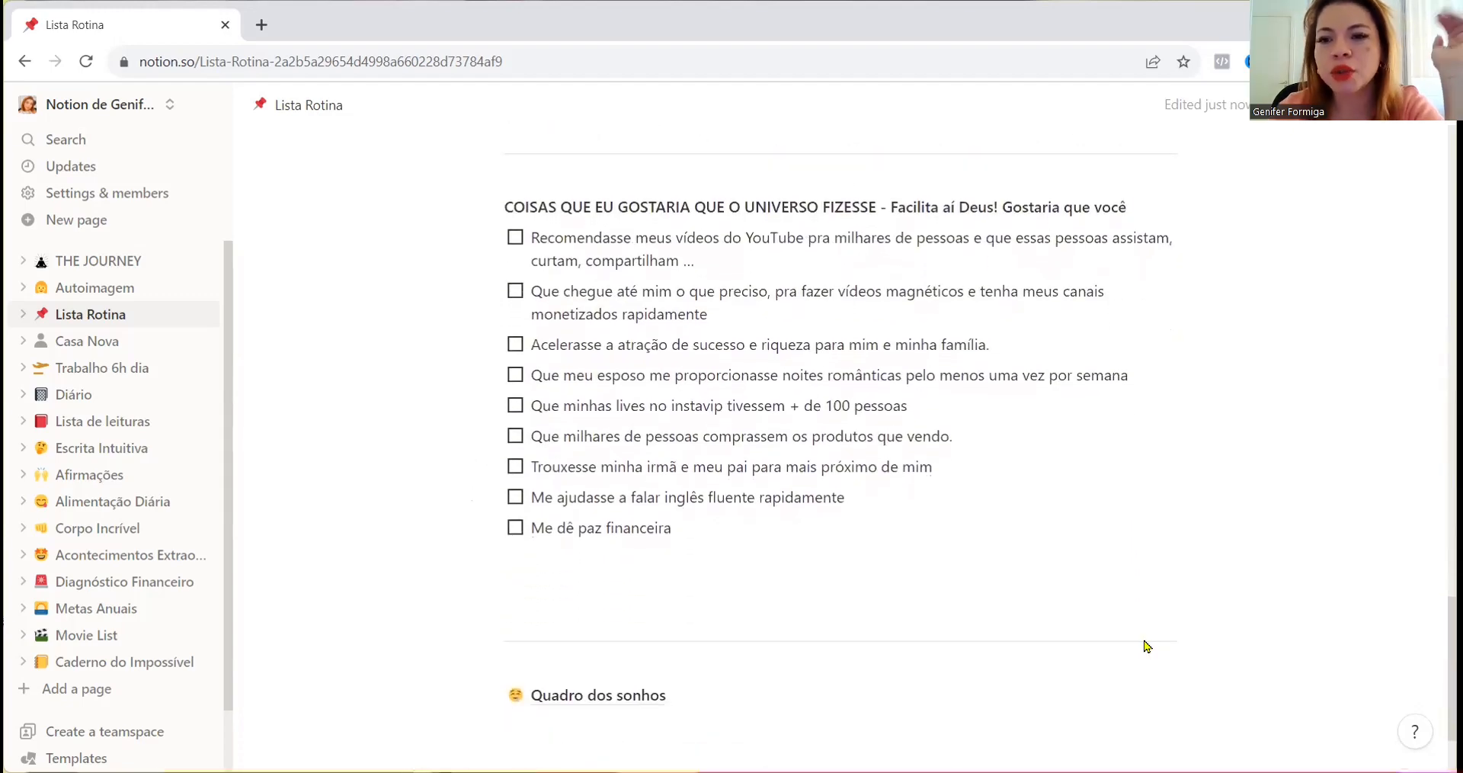
pyautogui.scroll(15, 1144, 639)
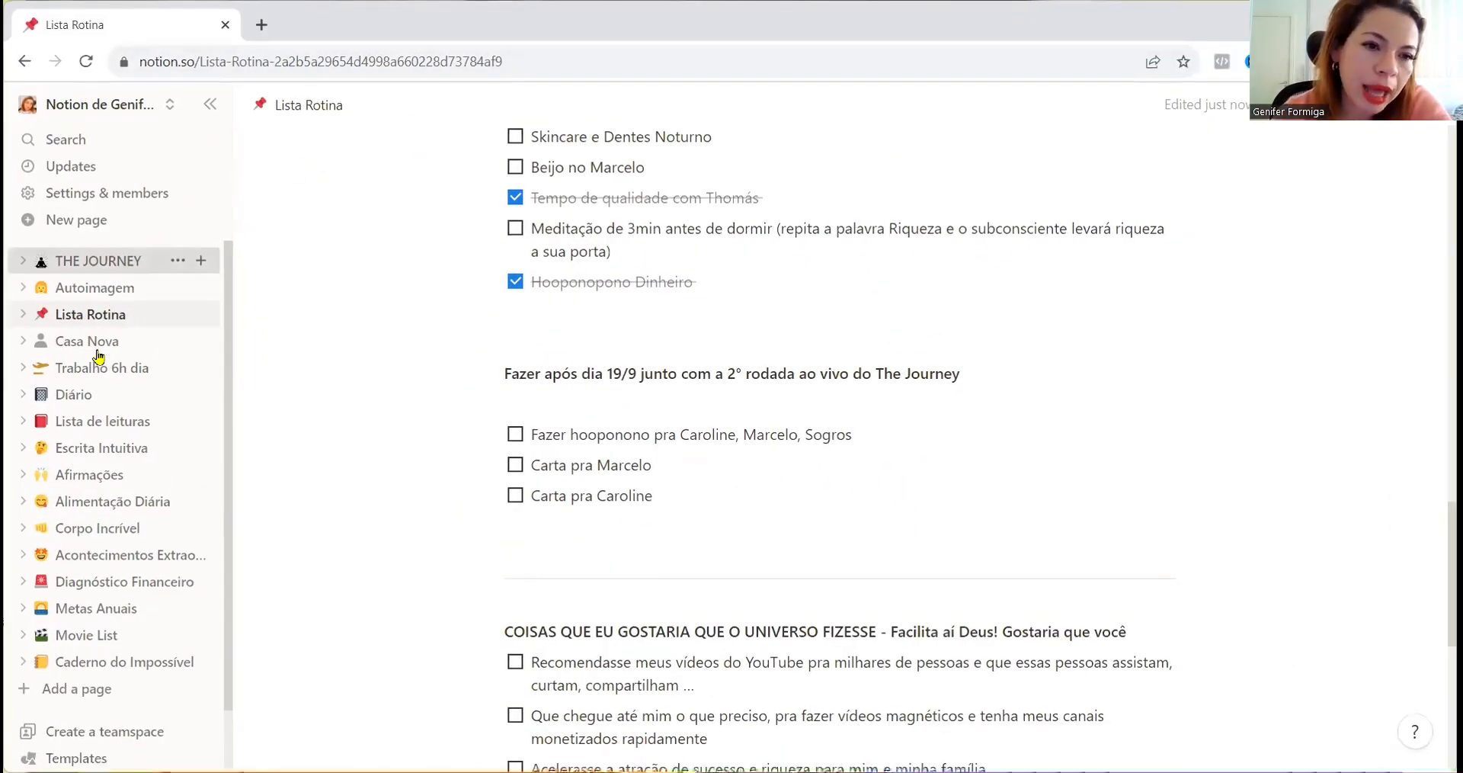
# - Open the THE JOURNEY page and examine its sections, from Hoje Essencial through the habits and calendar down to Biblioteca and the links
pyautogui.click(67, 269)
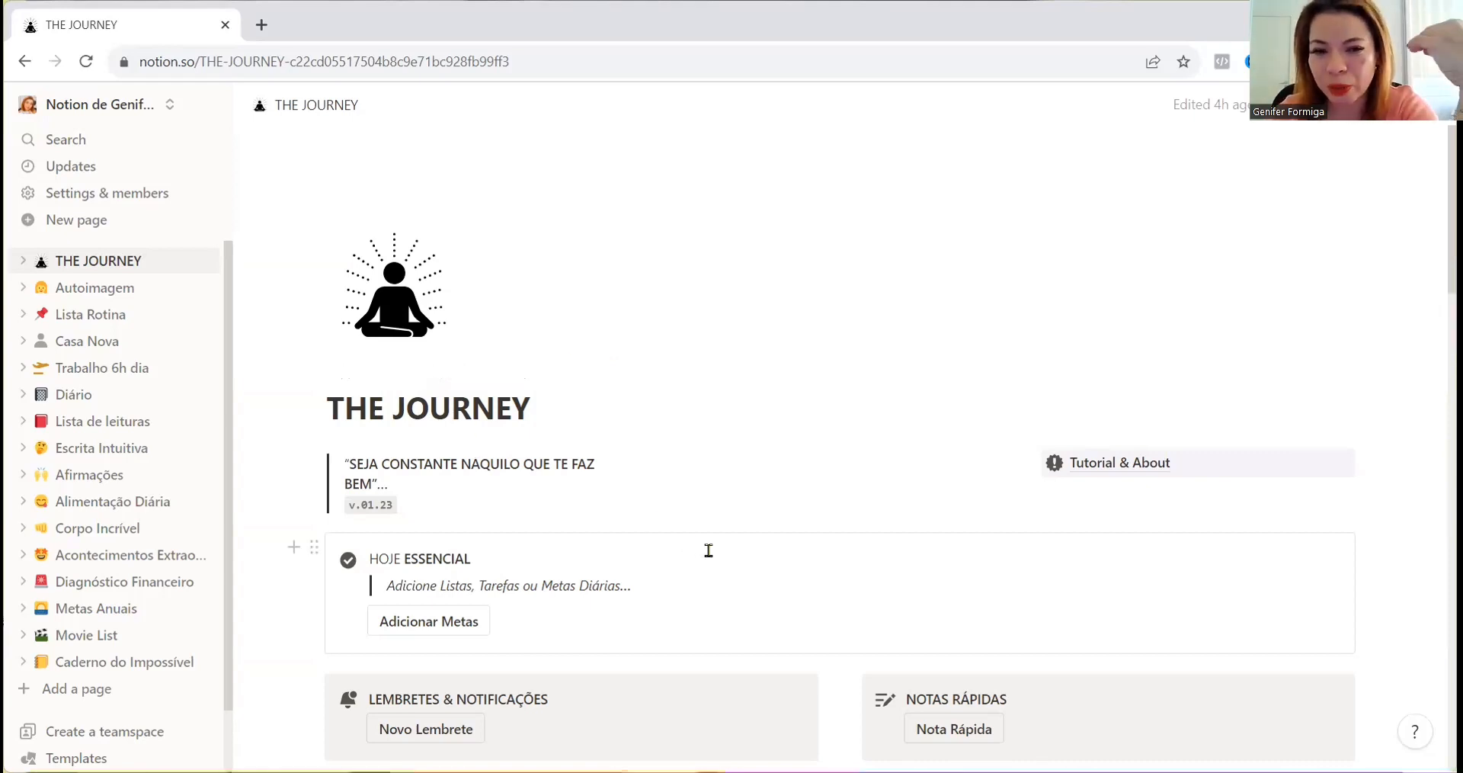
pyautogui.scroll(-1, 708, 550)
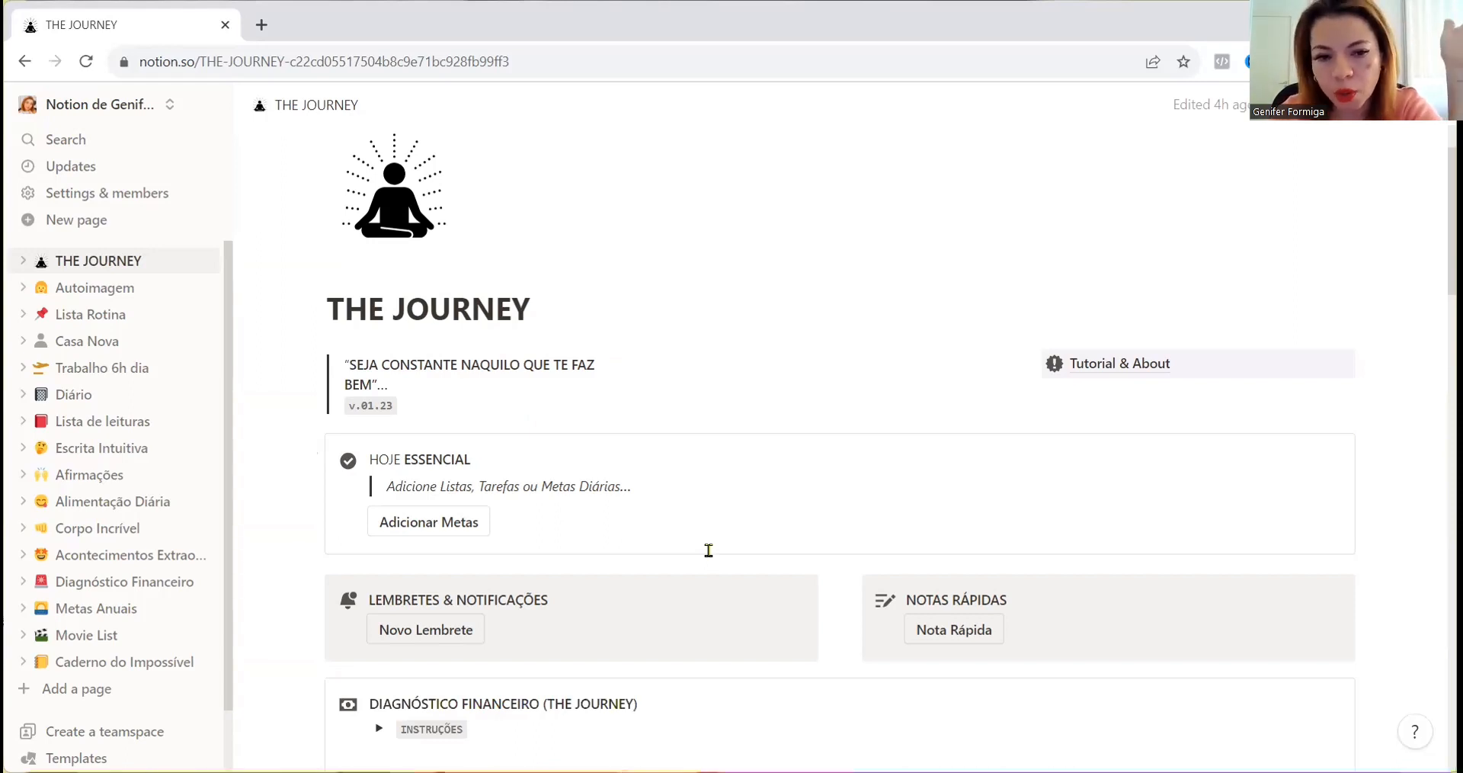
pyautogui.scroll(-2, 708, 550)
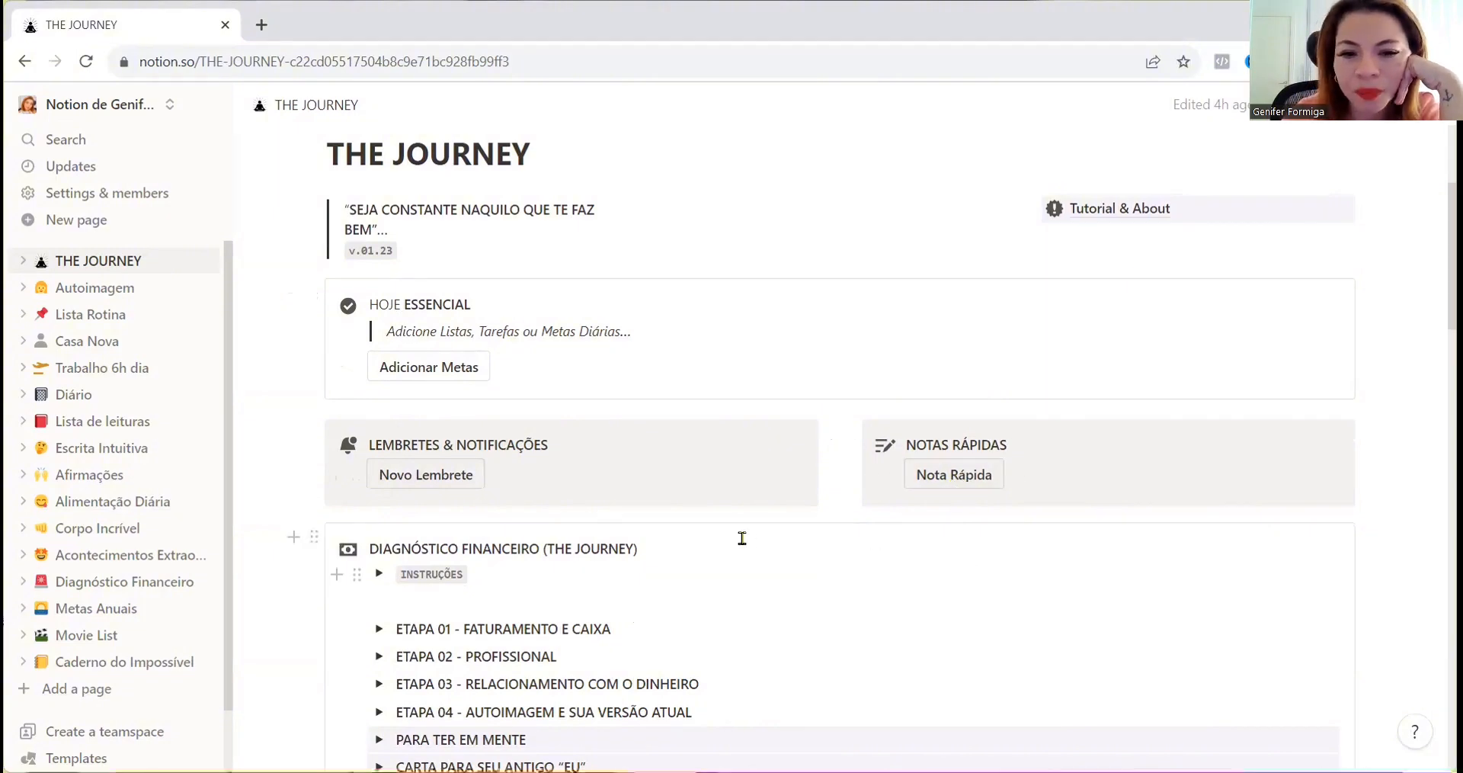
pyautogui.scroll(-2, 742, 539)
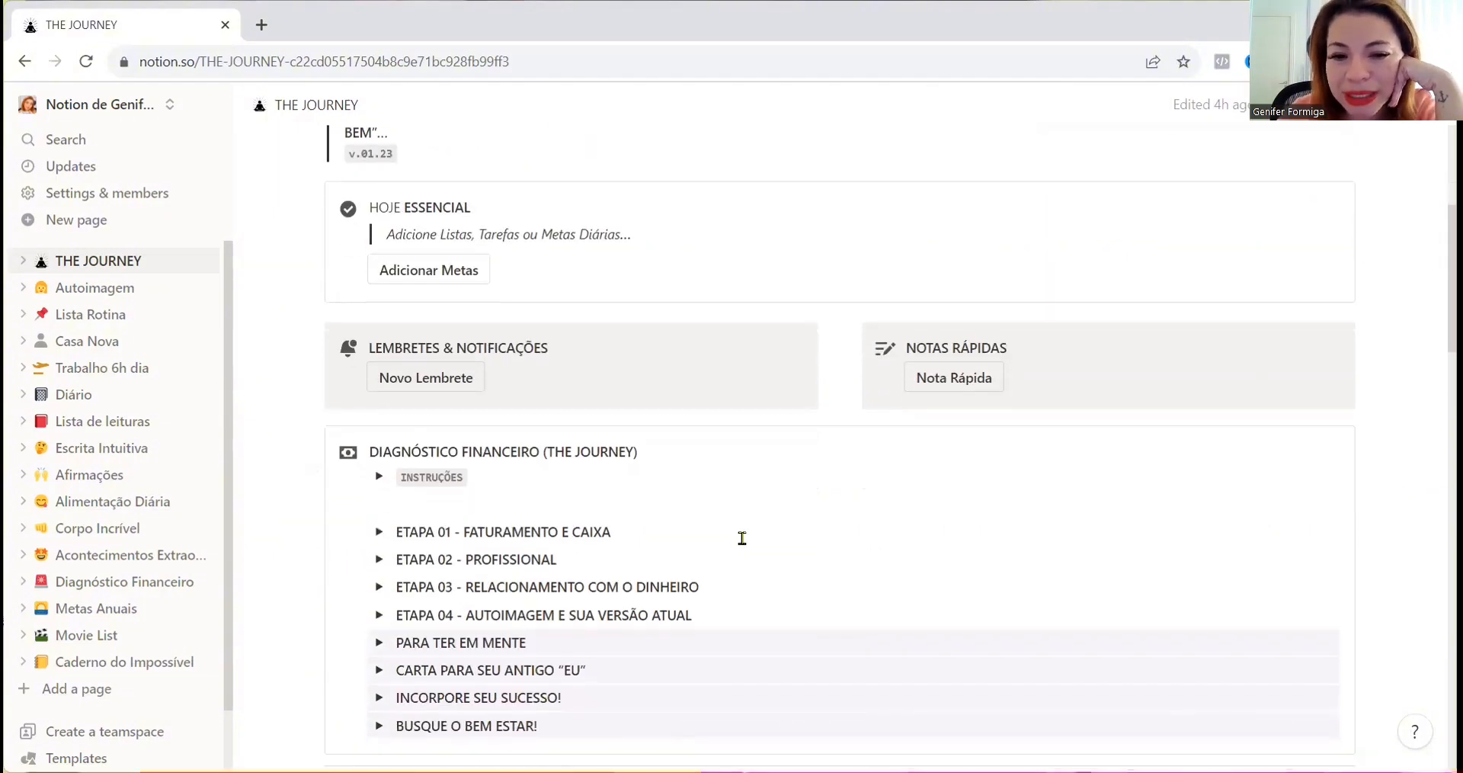
pyautogui.scroll(-4, 742, 538)
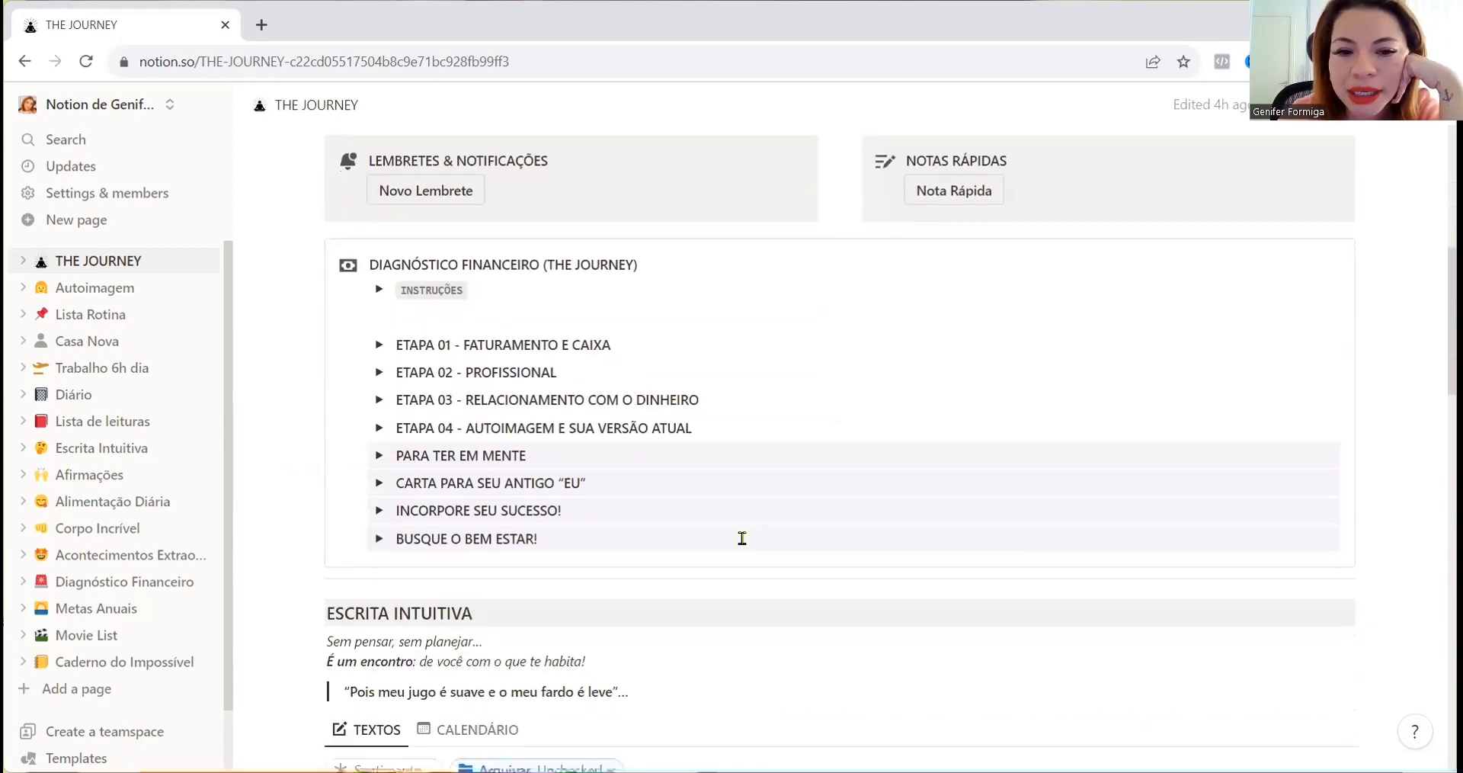
pyautogui.scroll(-6, 742, 539)
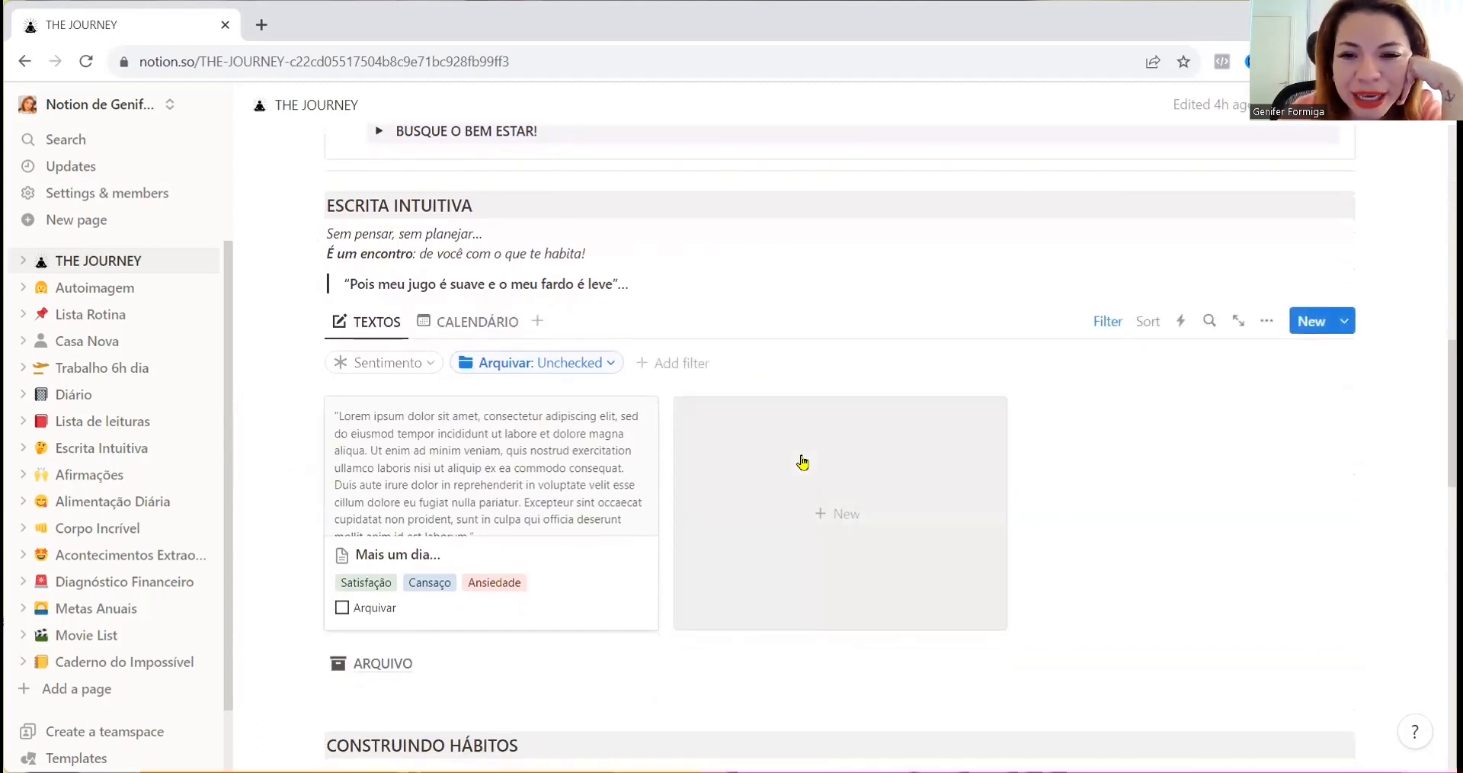
pyautogui.scroll(-2, 803, 461)
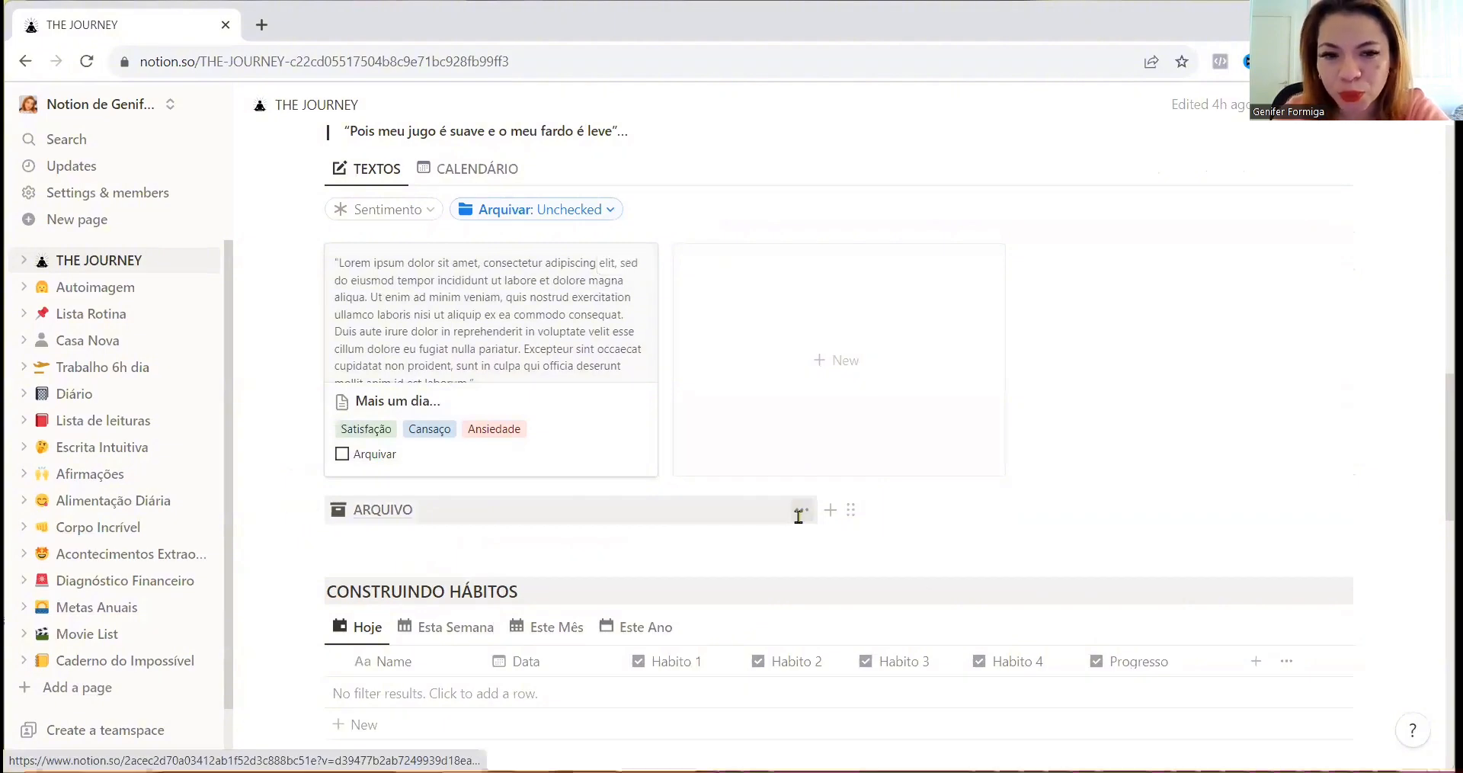
pyautogui.scroll(-3, 798, 517)
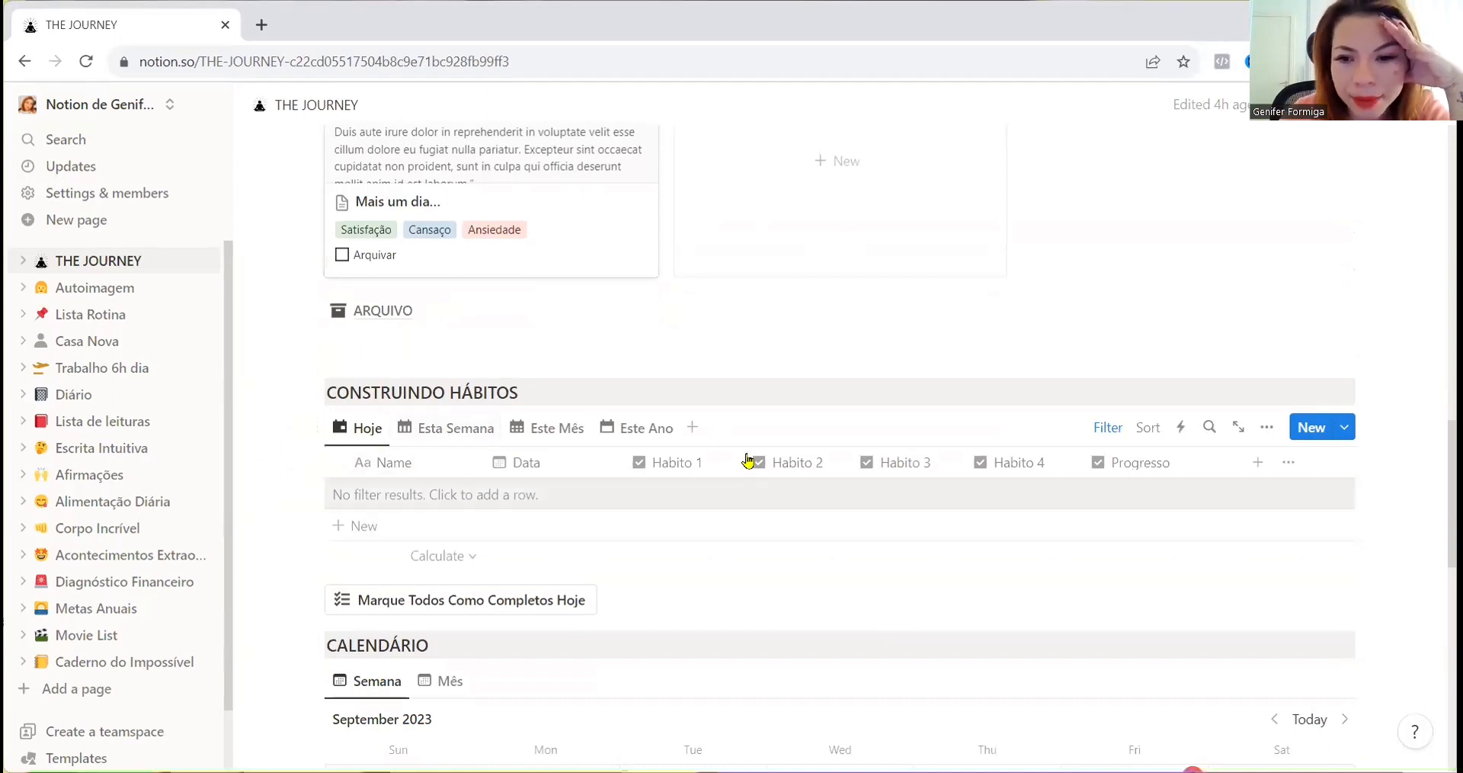
pyautogui.scroll(-5, 968, 526)
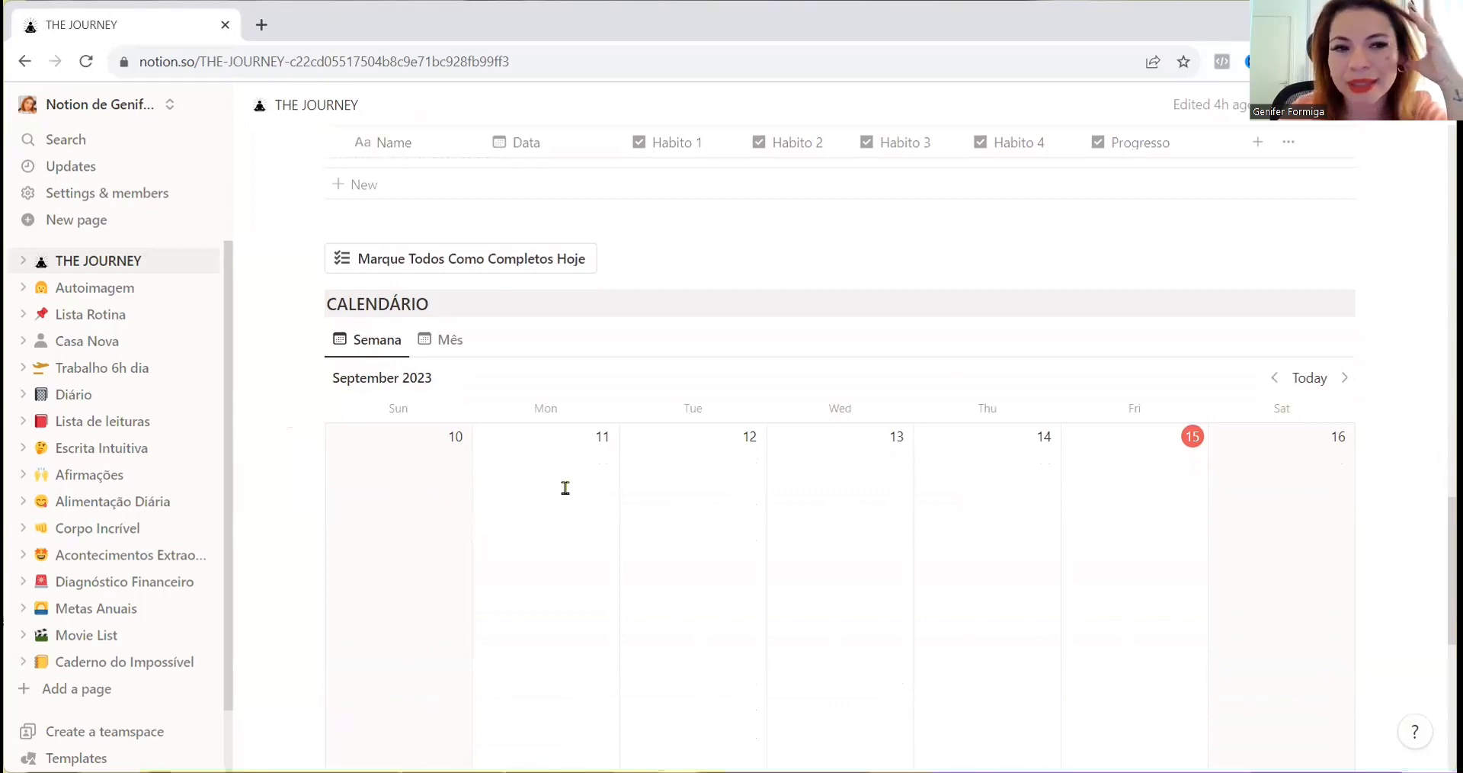
pyautogui.scroll(-1, 565, 496)
pyautogui.scroll(-2, 565, 496)
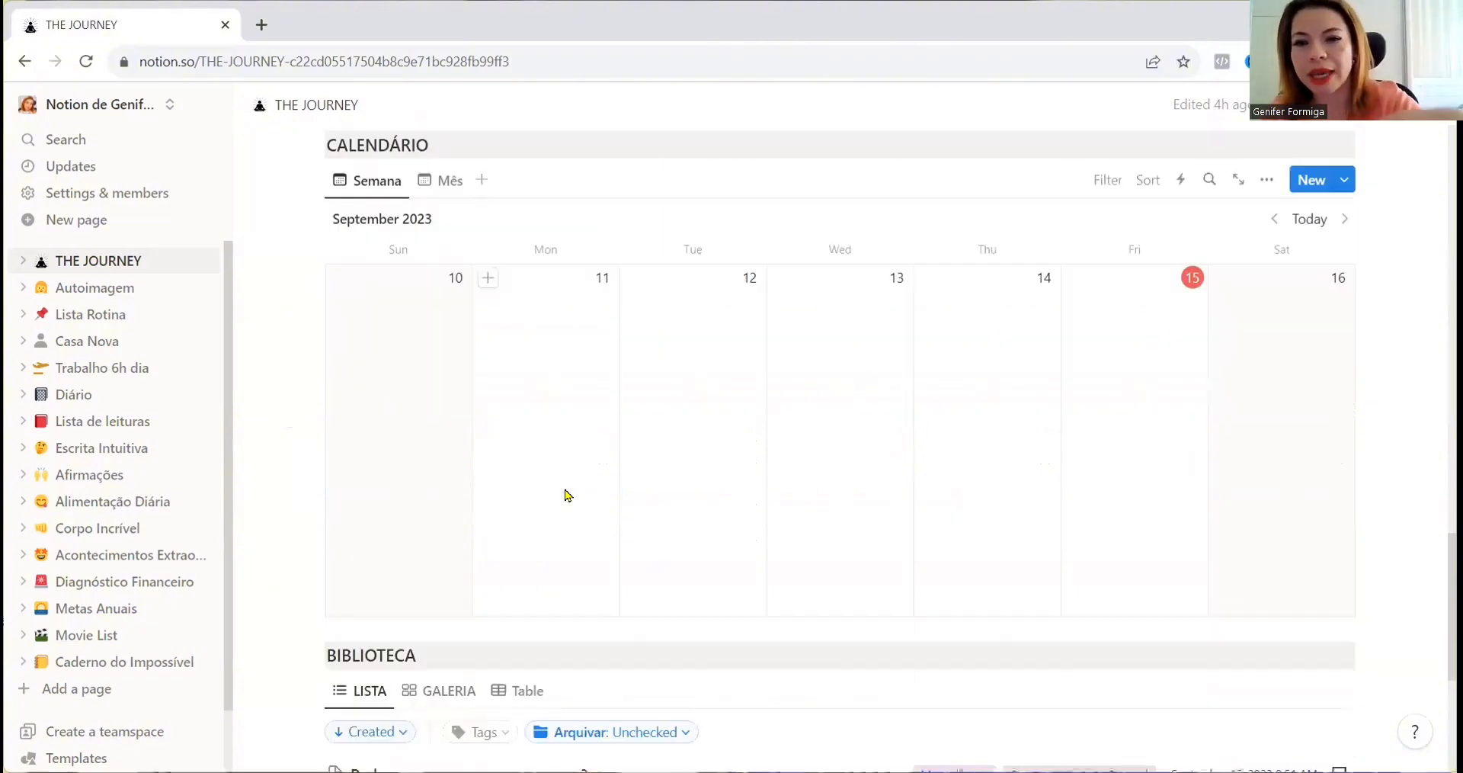
pyautogui.scroll(-3, 565, 495)
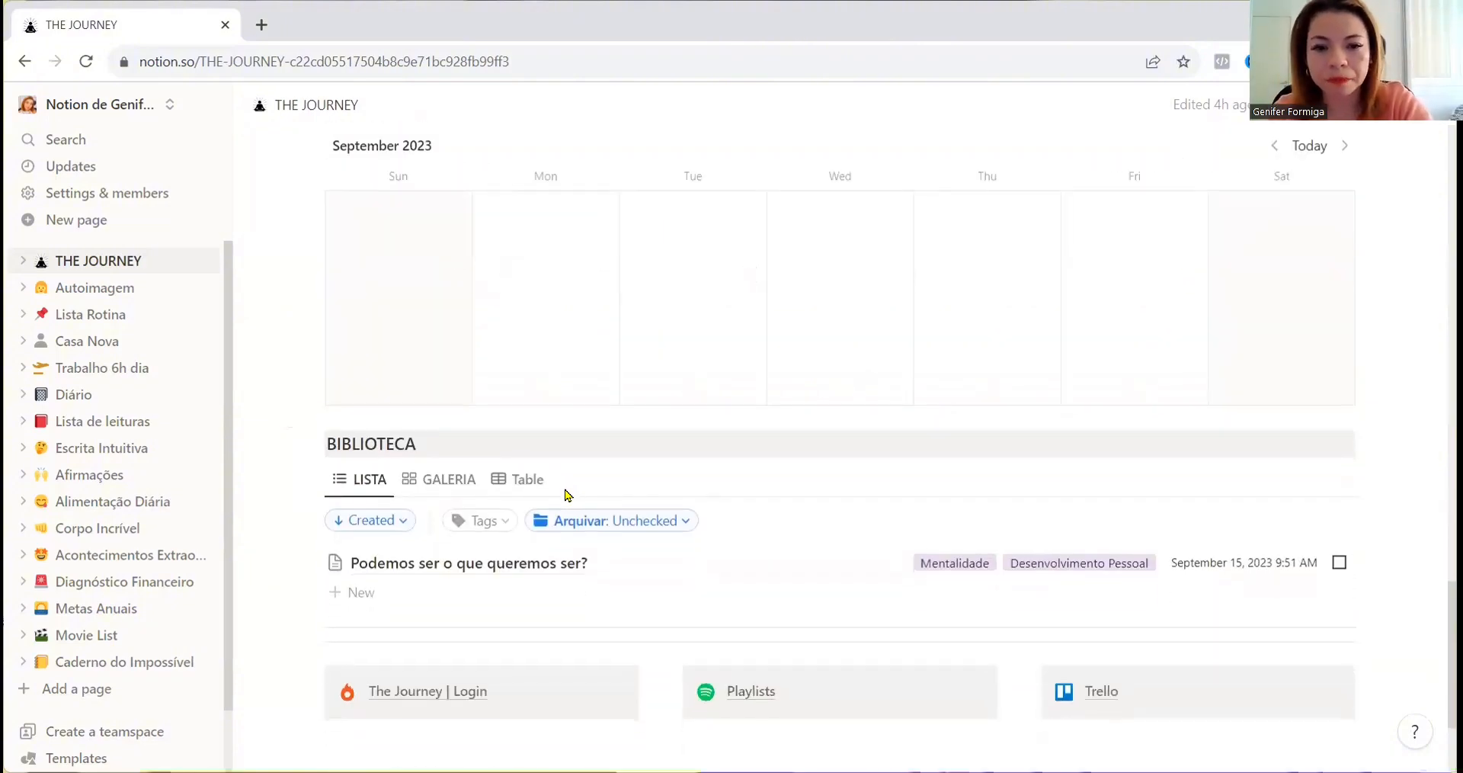
pyautogui.scroll(-2, 568, 496)
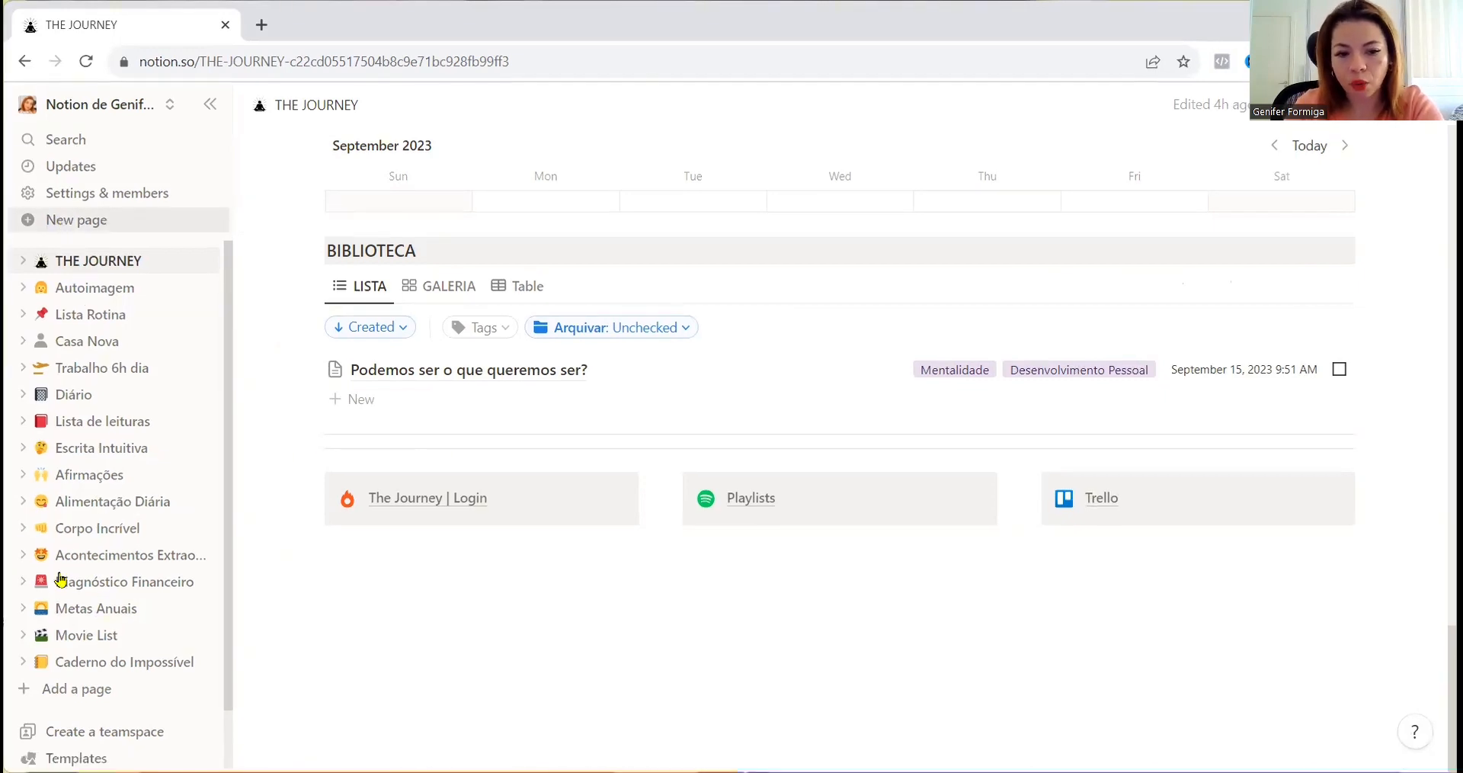
# - Create a new private page titled "Trabalho Lista de Afazeres"
pyautogui.click(88, 220)
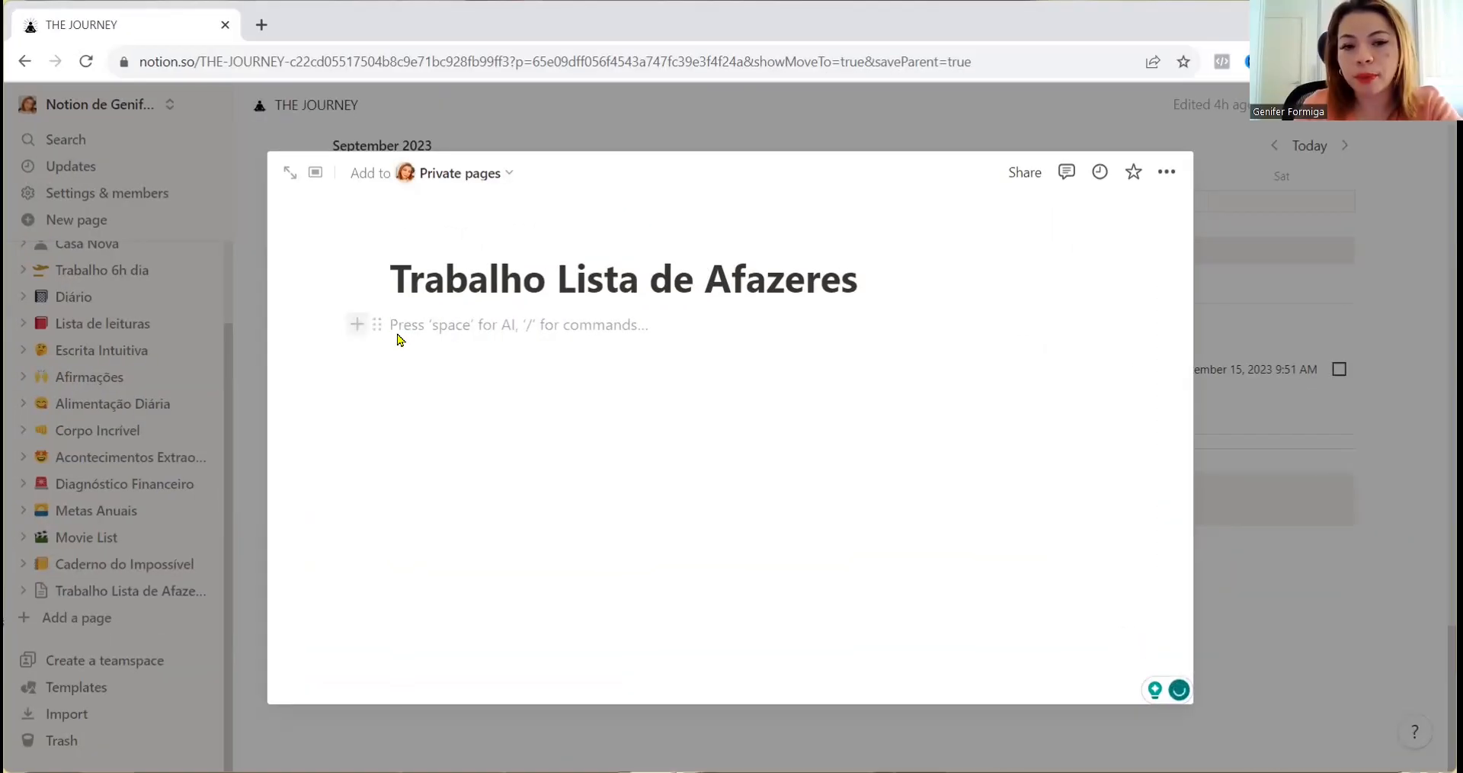
# - Examine the block types that can be added to the new page, including basic, AI, media, database and advanced blocks
pyautogui.click(355, 325)
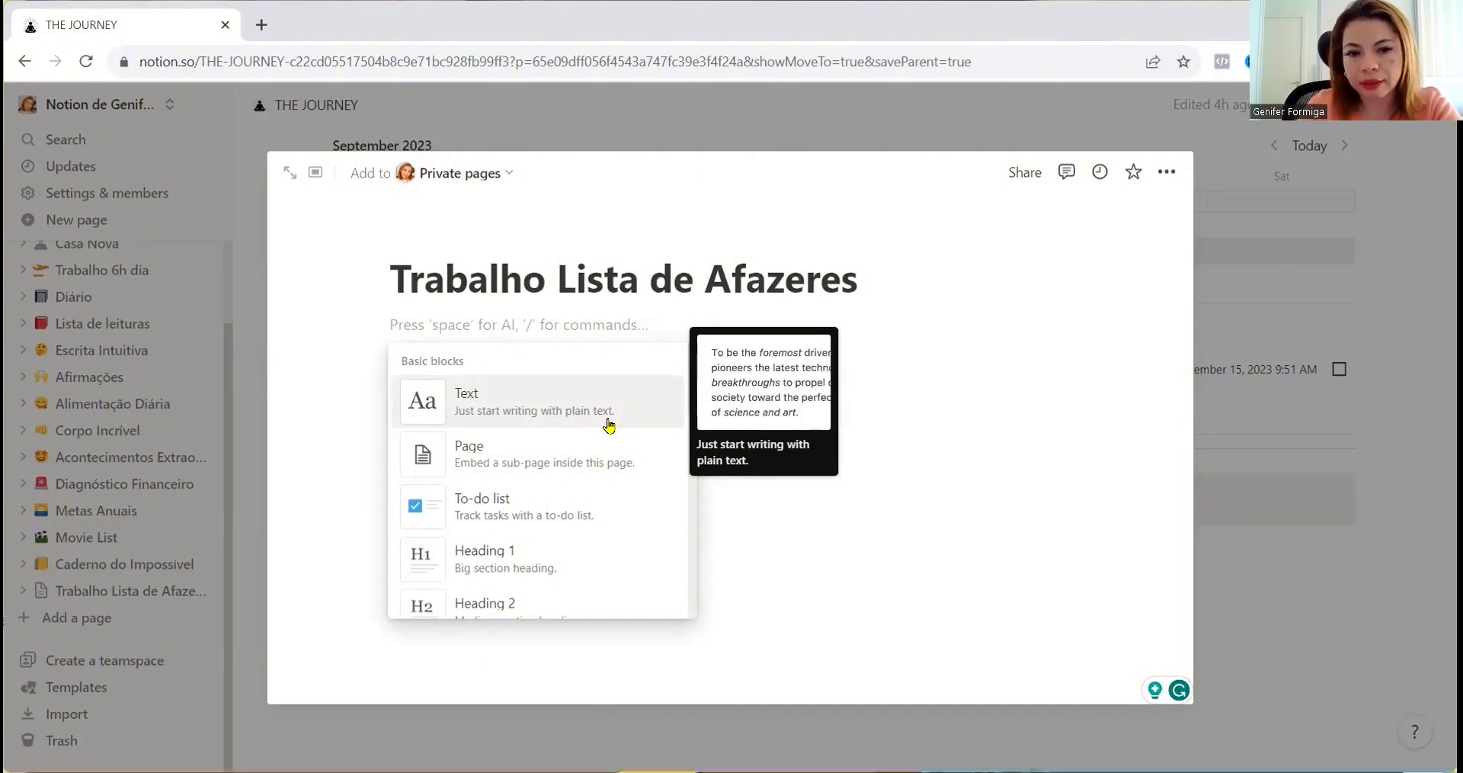
pyautogui.scroll(-5, 609, 425)
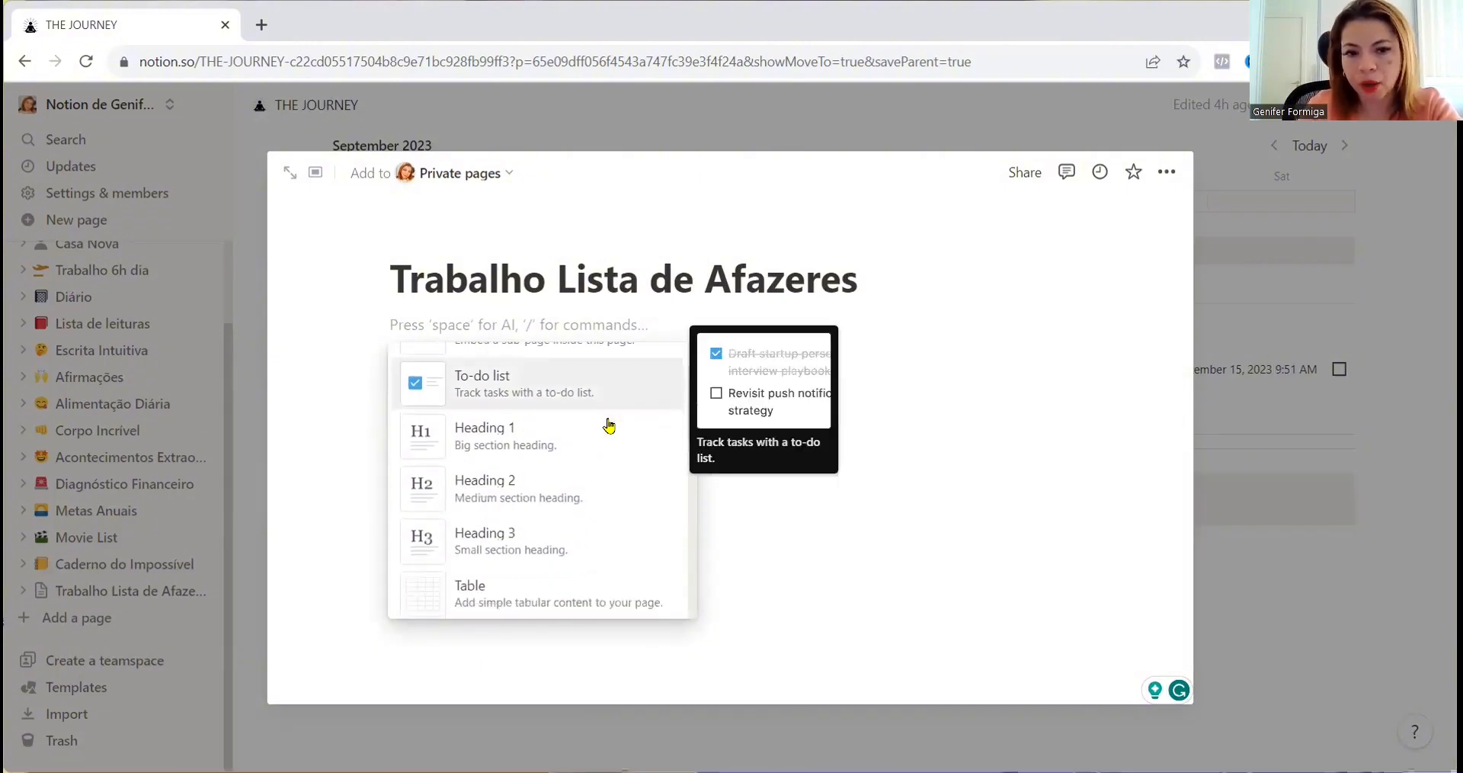
pyautogui.scroll(-3, 609, 425)
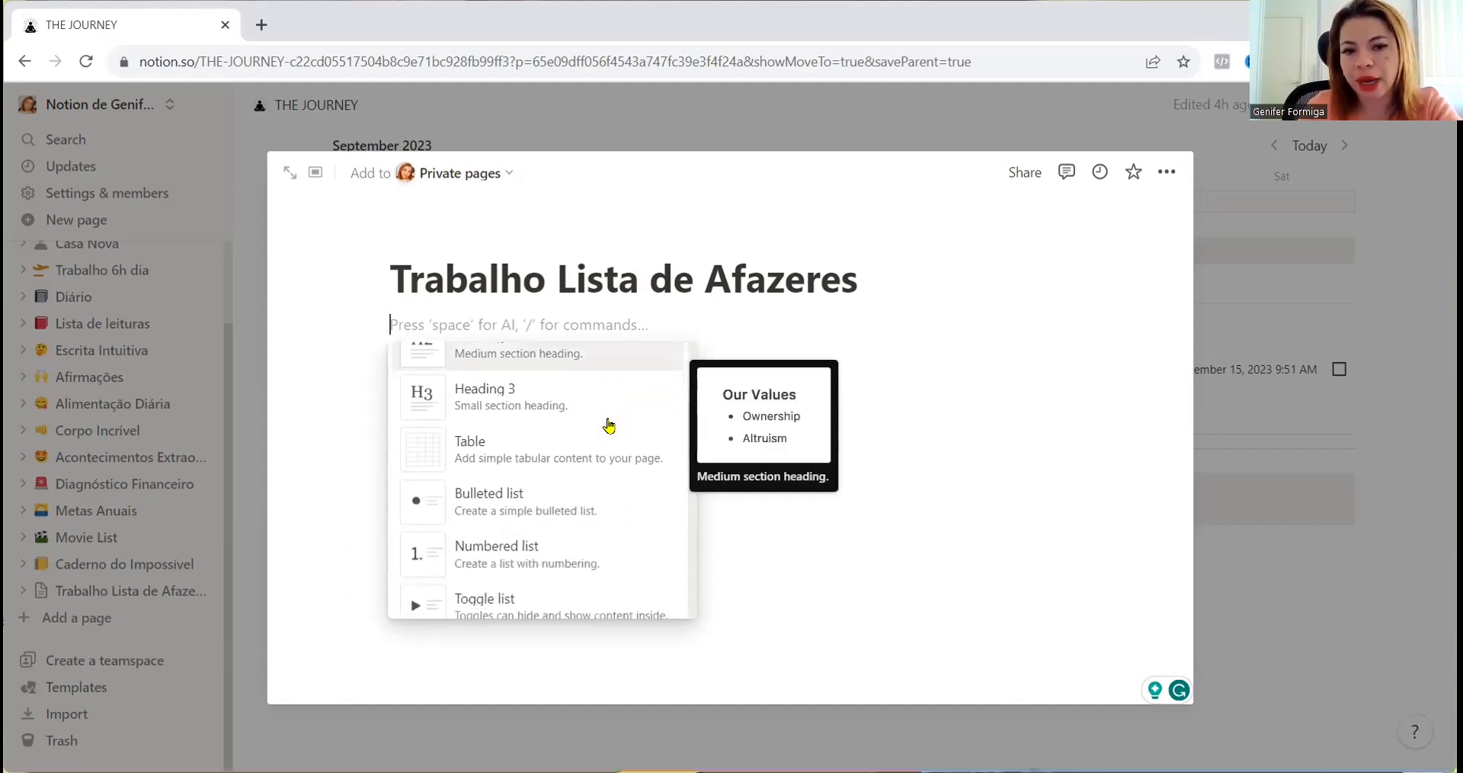
pyautogui.scroll(-3, 609, 425)
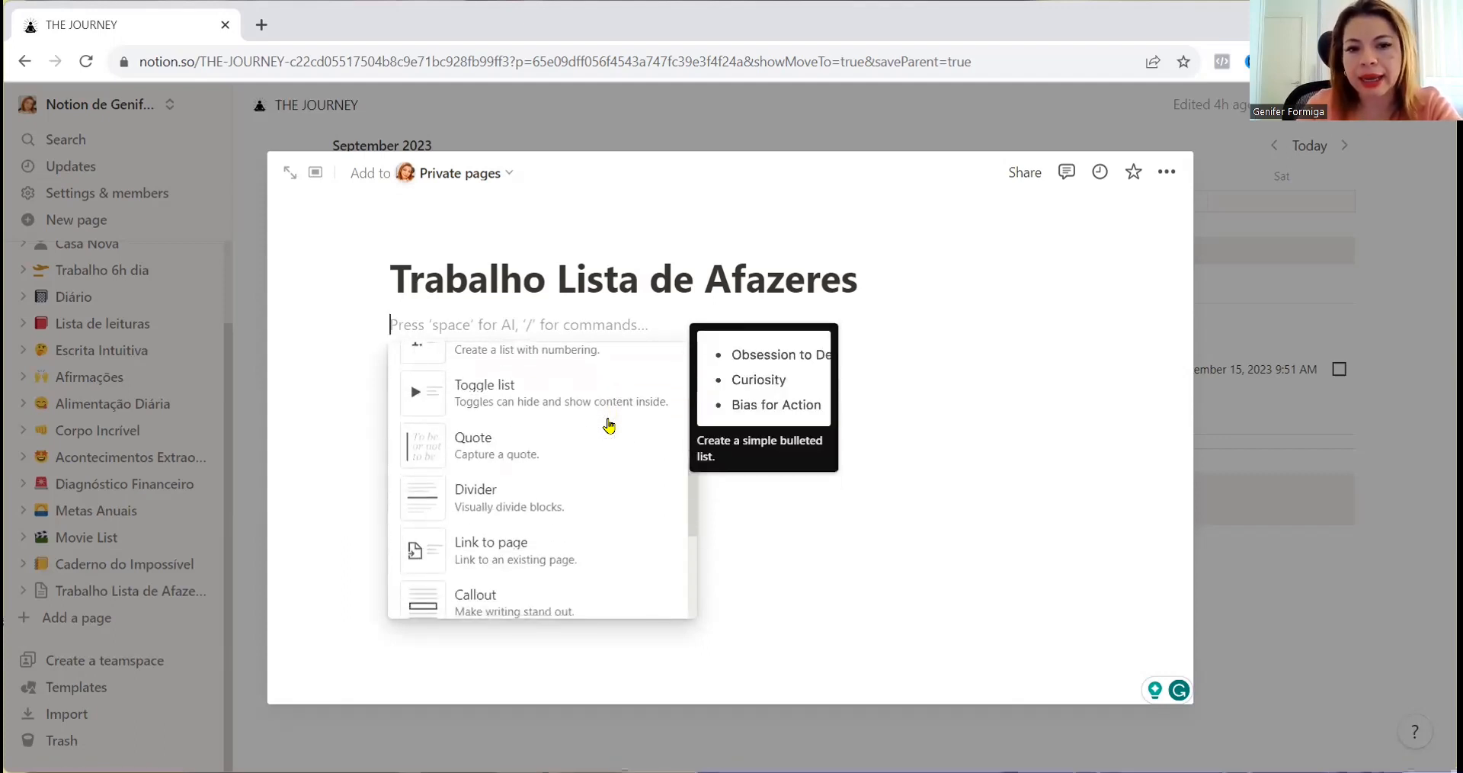
pyautogui.scroll(-1, 609, 426)
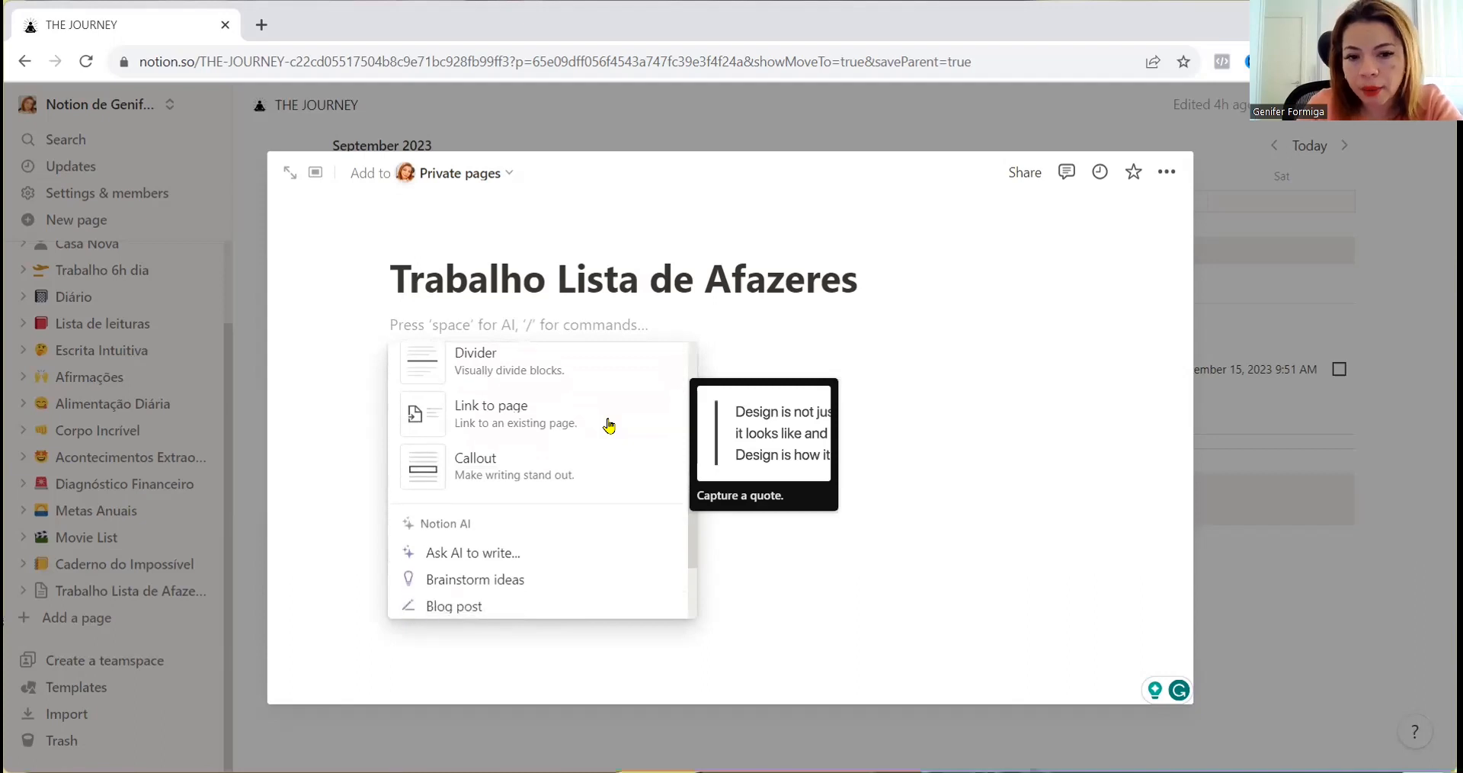
pyautogui.scroll(-1, 609, 426)
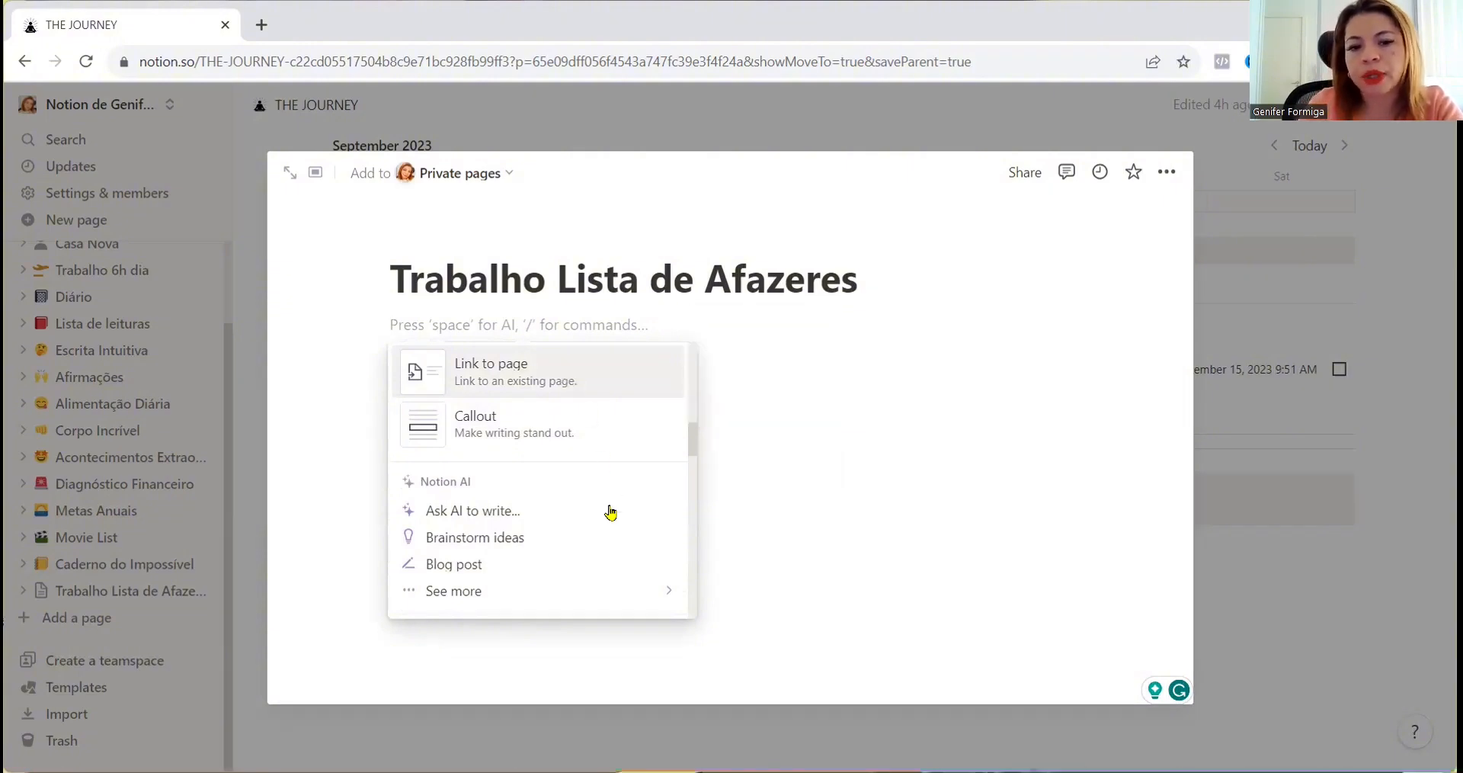
pyautogui.scroll(-1, 606, 512)
pyautogui.scroll(-3, 611, 512)
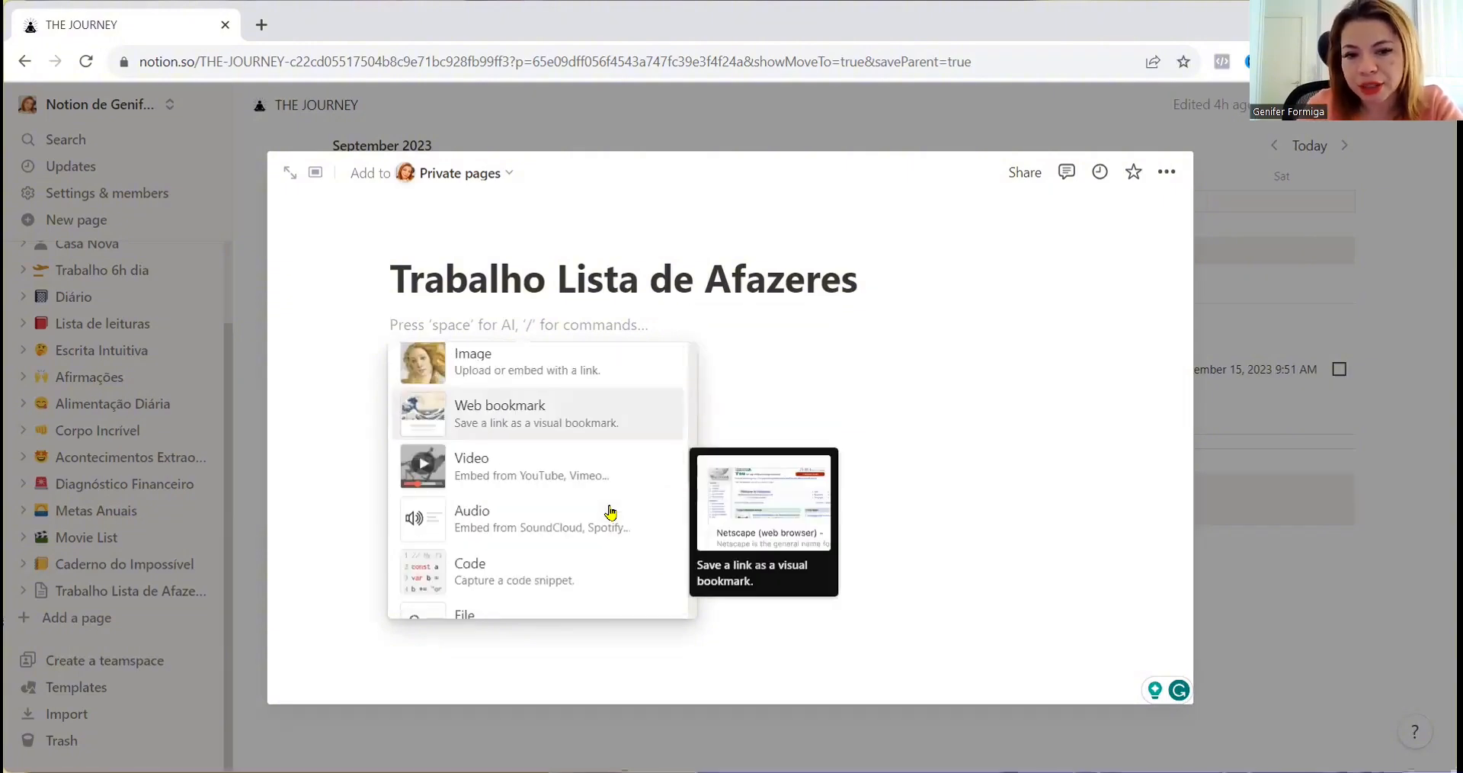
pyautogui.scroll(-2, 610, 512)
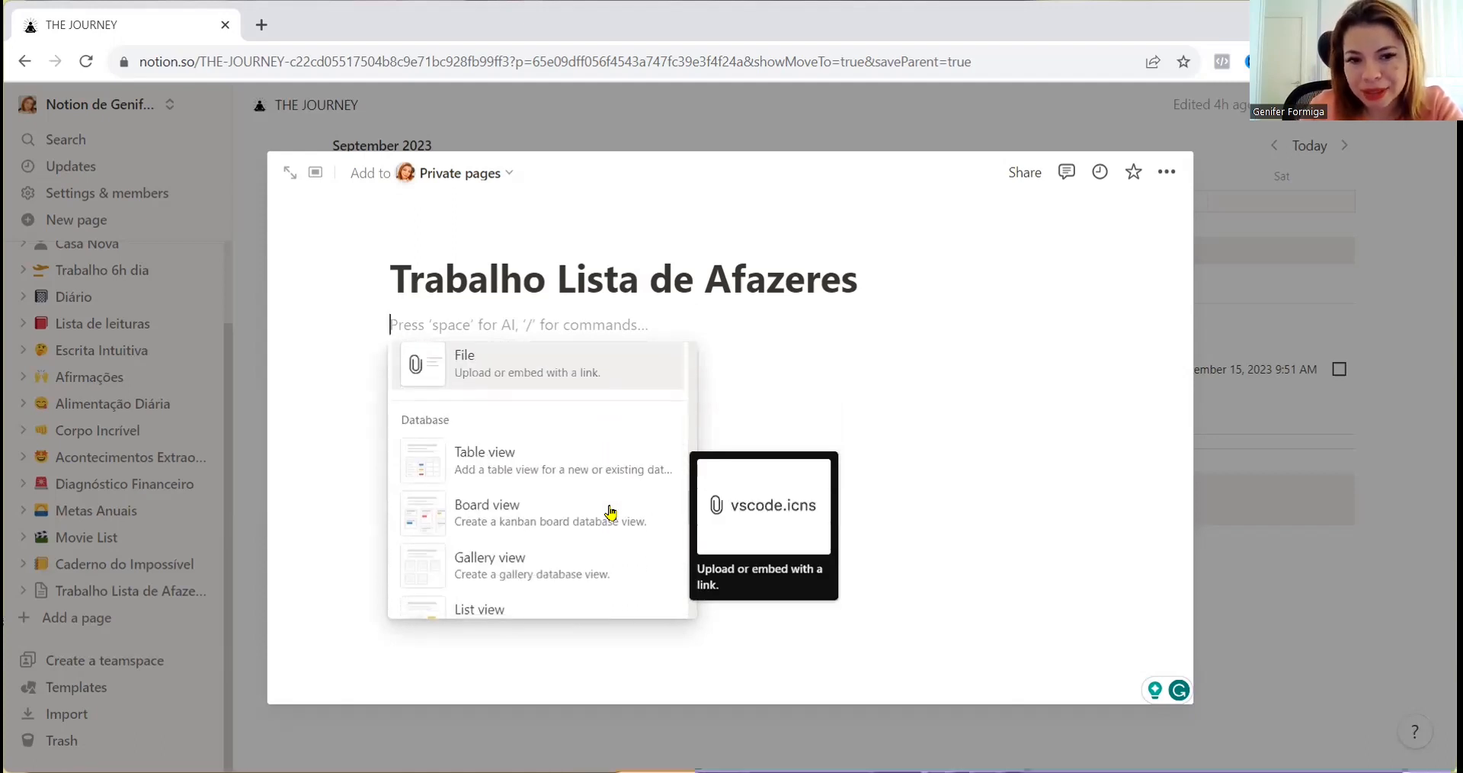
pyautogui.scroll(3, 611, 513)
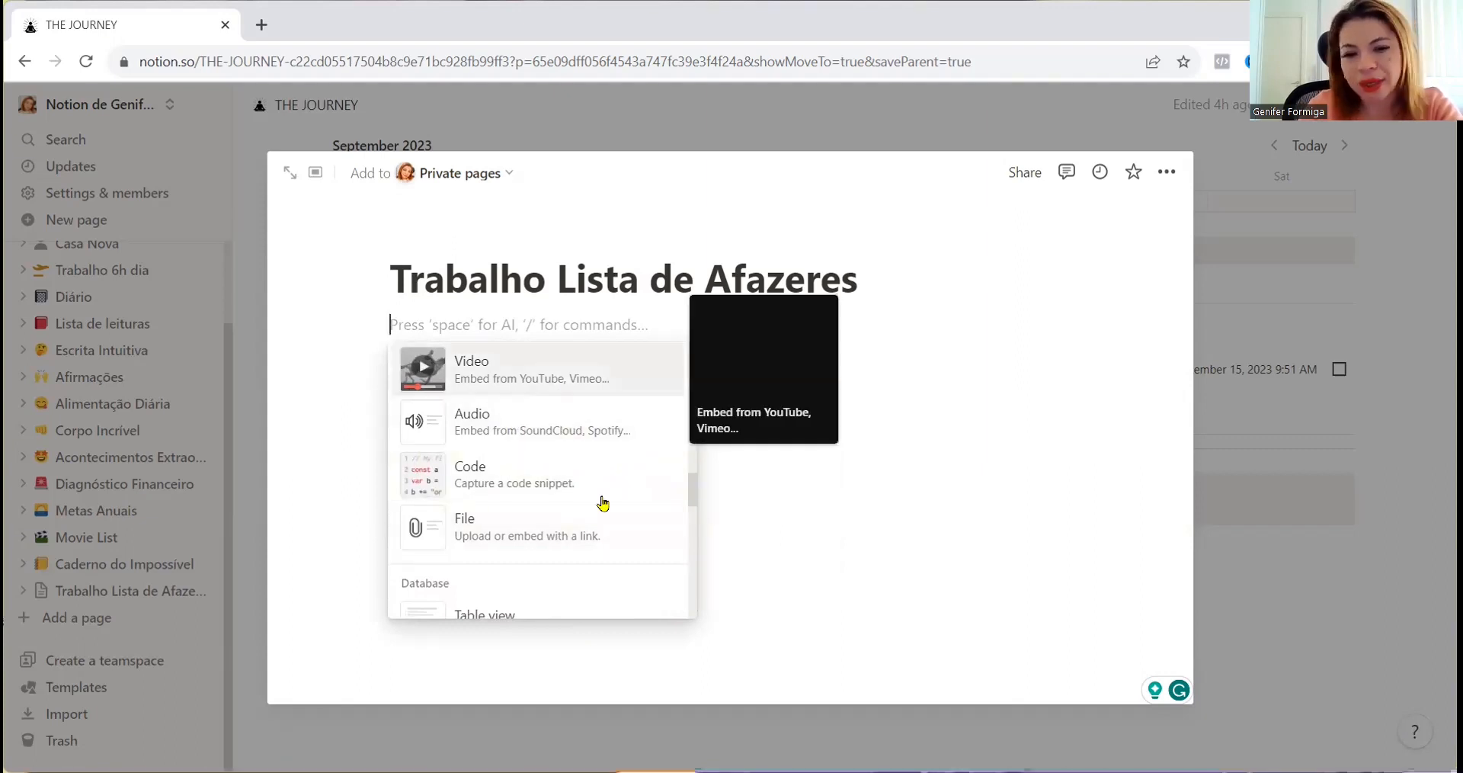
pyautogui.scroll(-3, 601, 503)
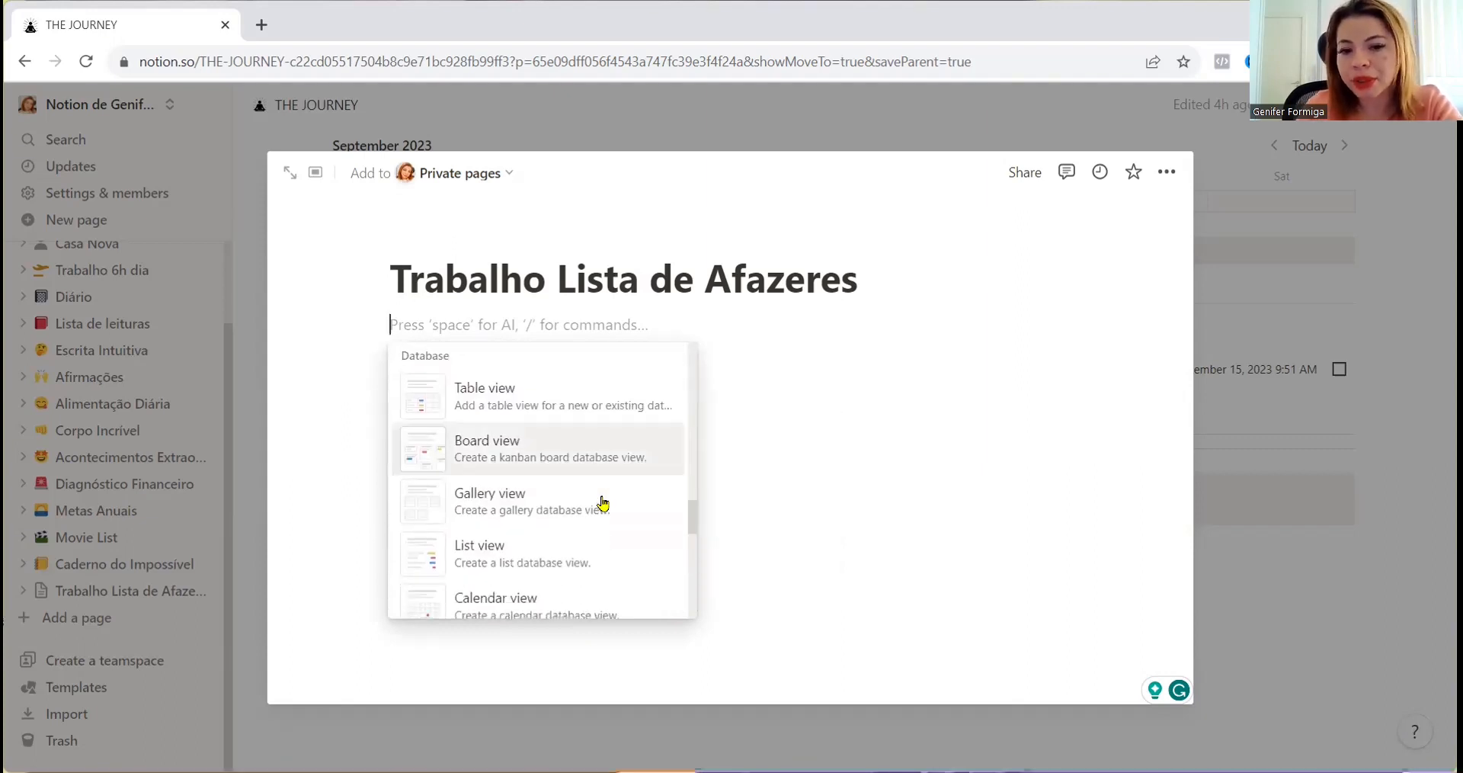
pyautogui.scroll(-5, 603, 503)
pyautogui.scroll(-2, 603, 503)
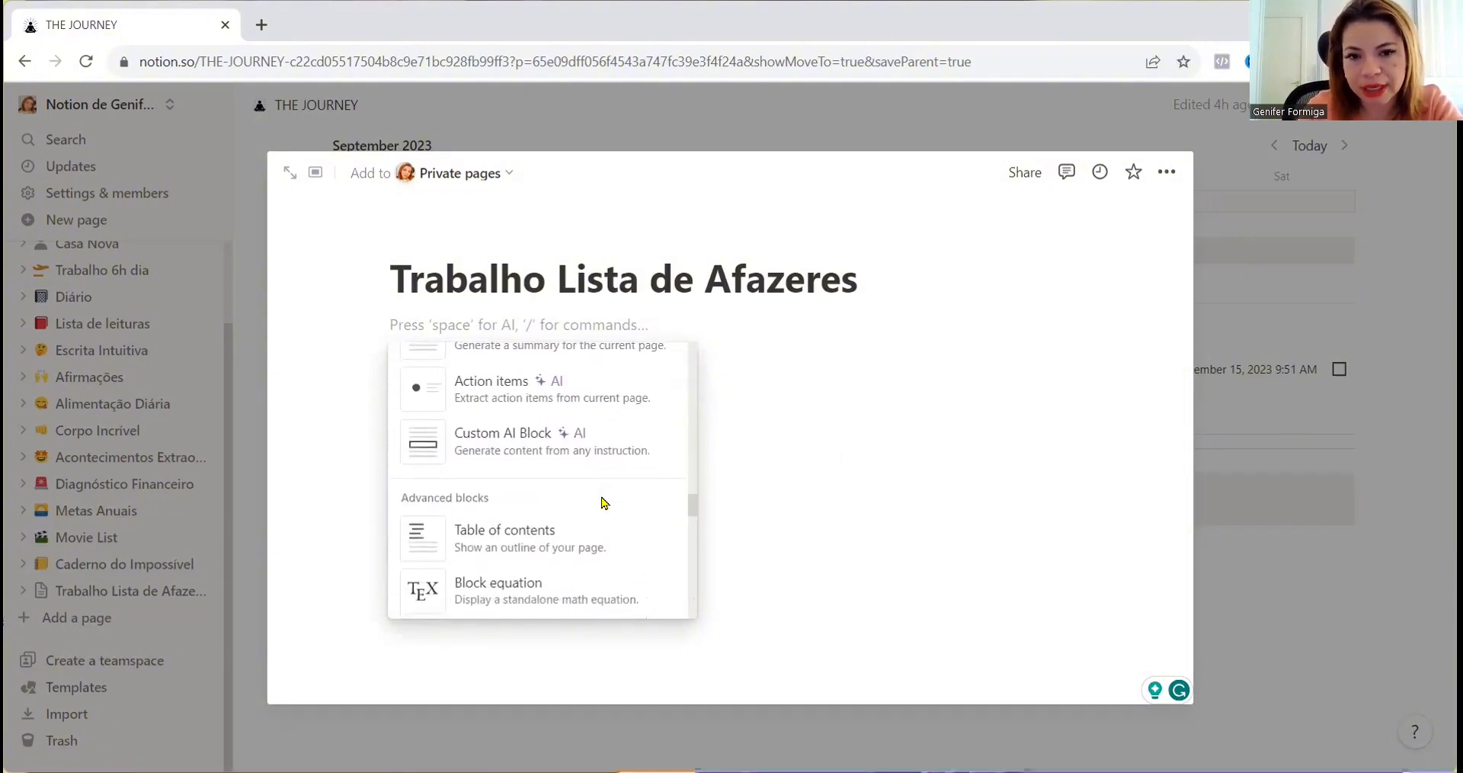
pyautogui.scroll(-4, 603, 503)
pyautogui.scroll(10, 603, 504)
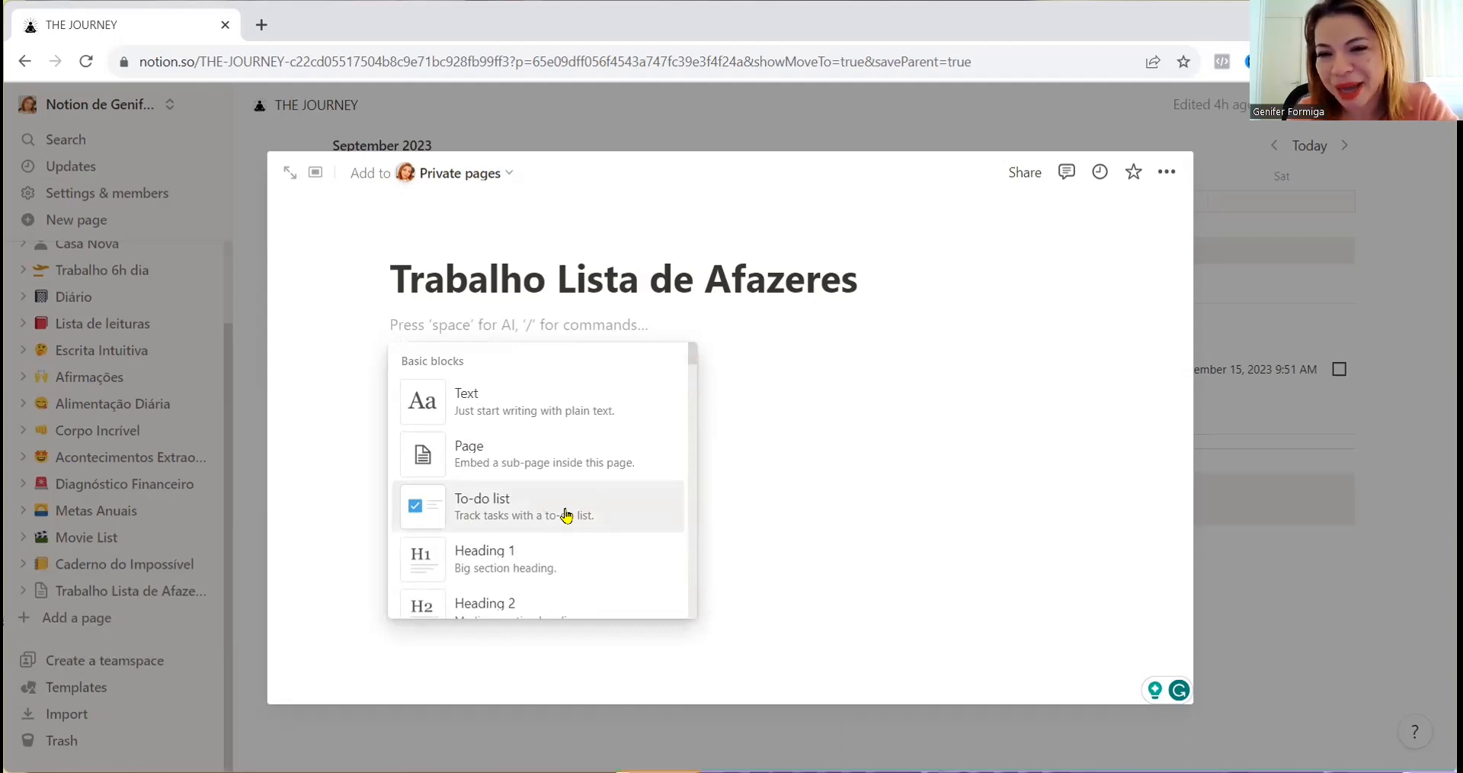
# - Add a to-do list to the page with the items "garimpar produtos" and "fazer anuncios google"
pyautogui.click(565, 514)
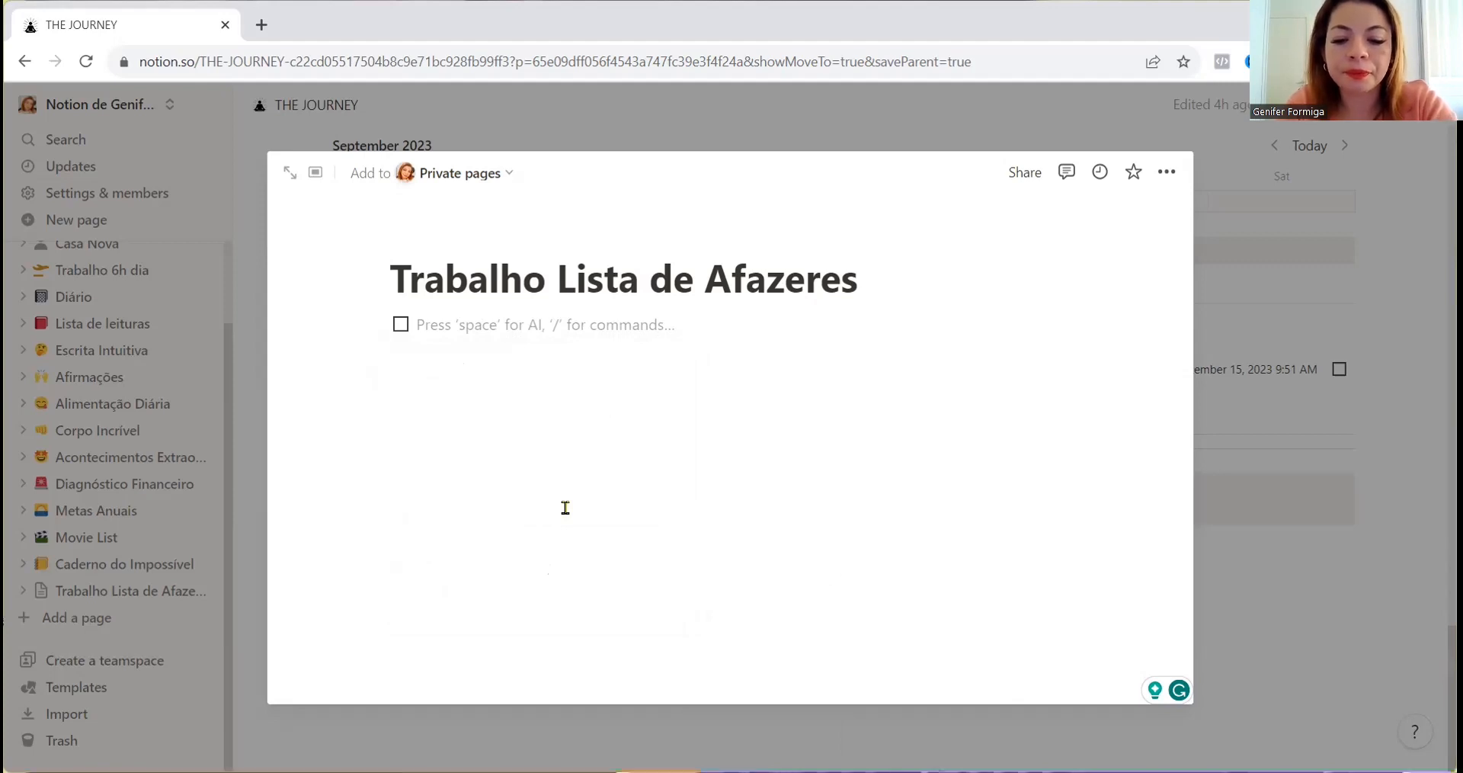
pyautogui.write('garimpar produtos')
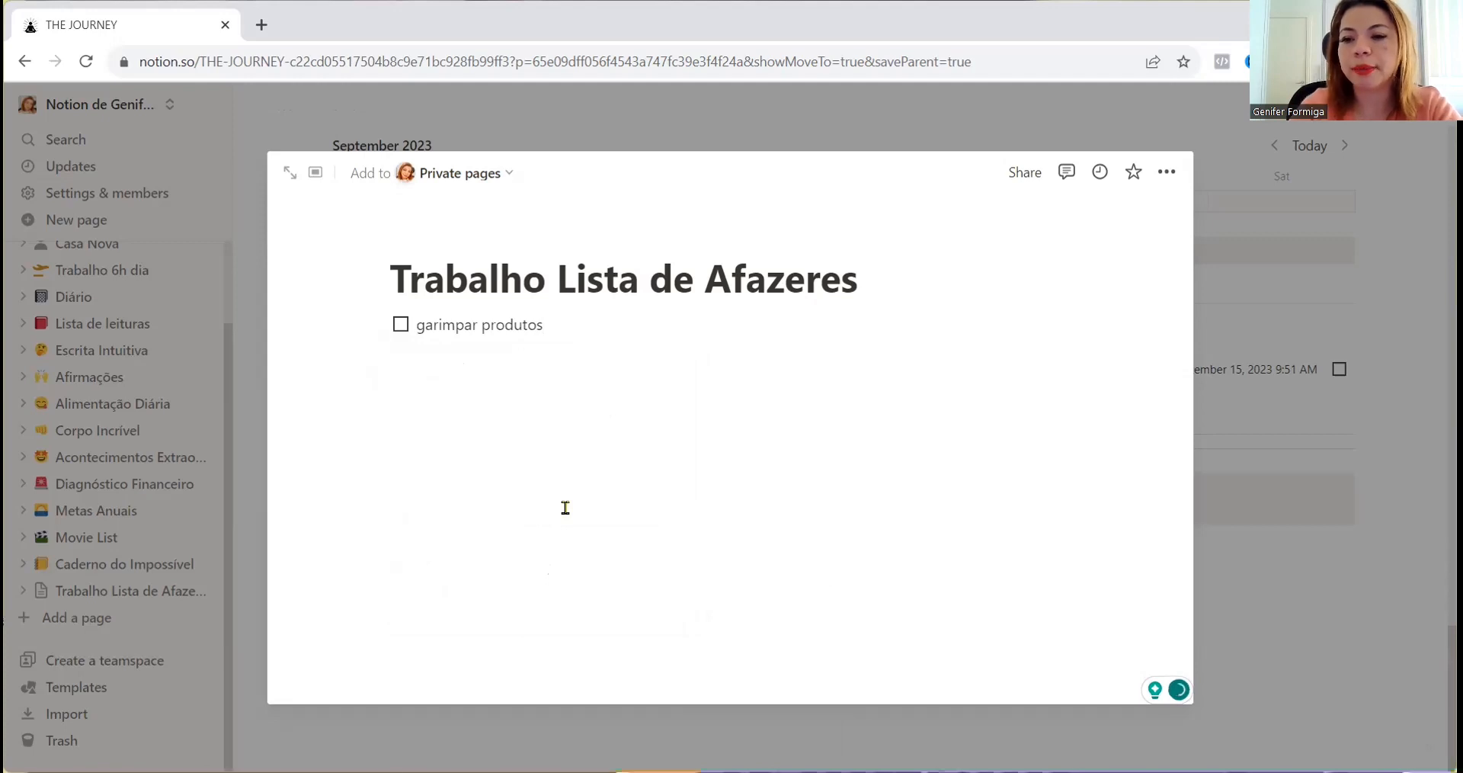
pyautogui.press('Return')
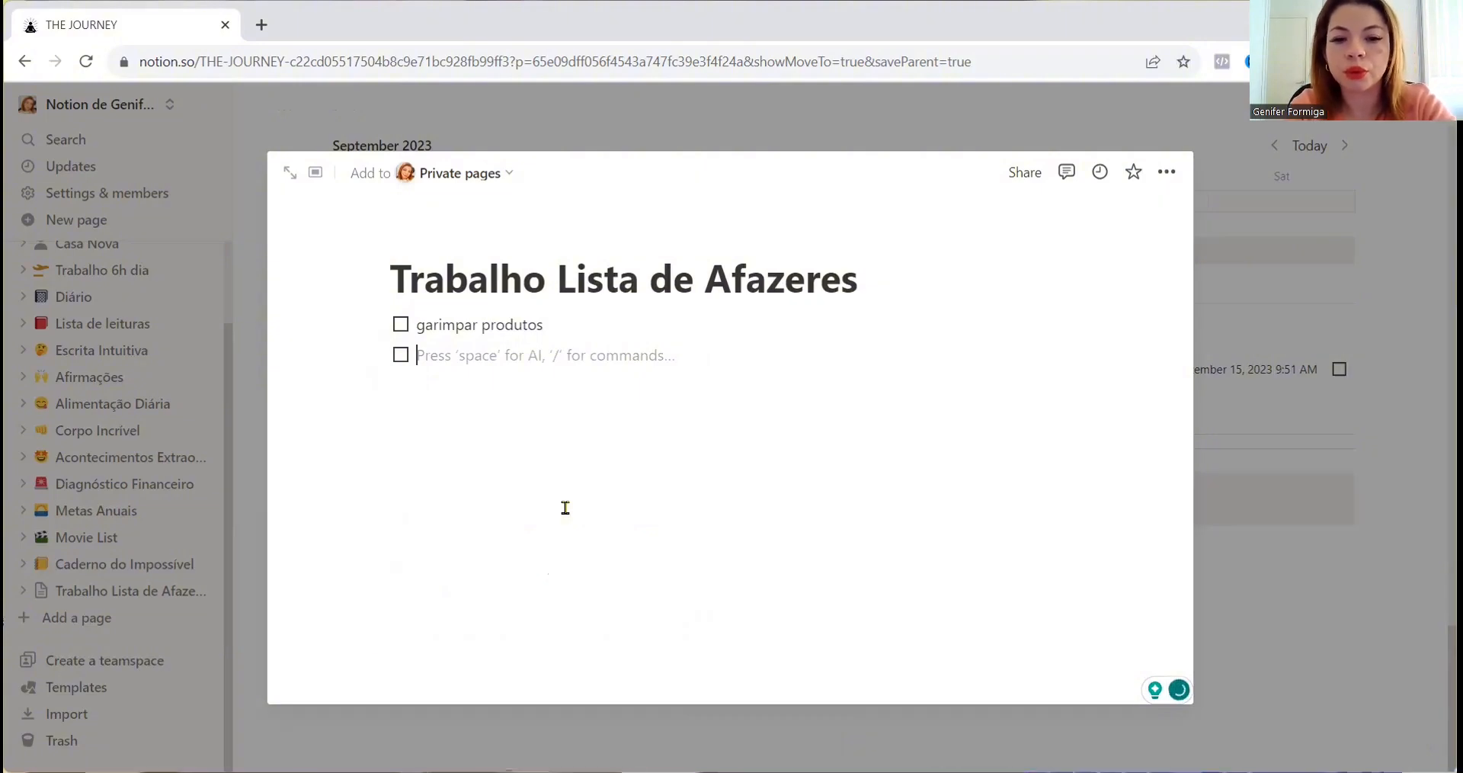
pyautogui.write('fazer anuncios google')
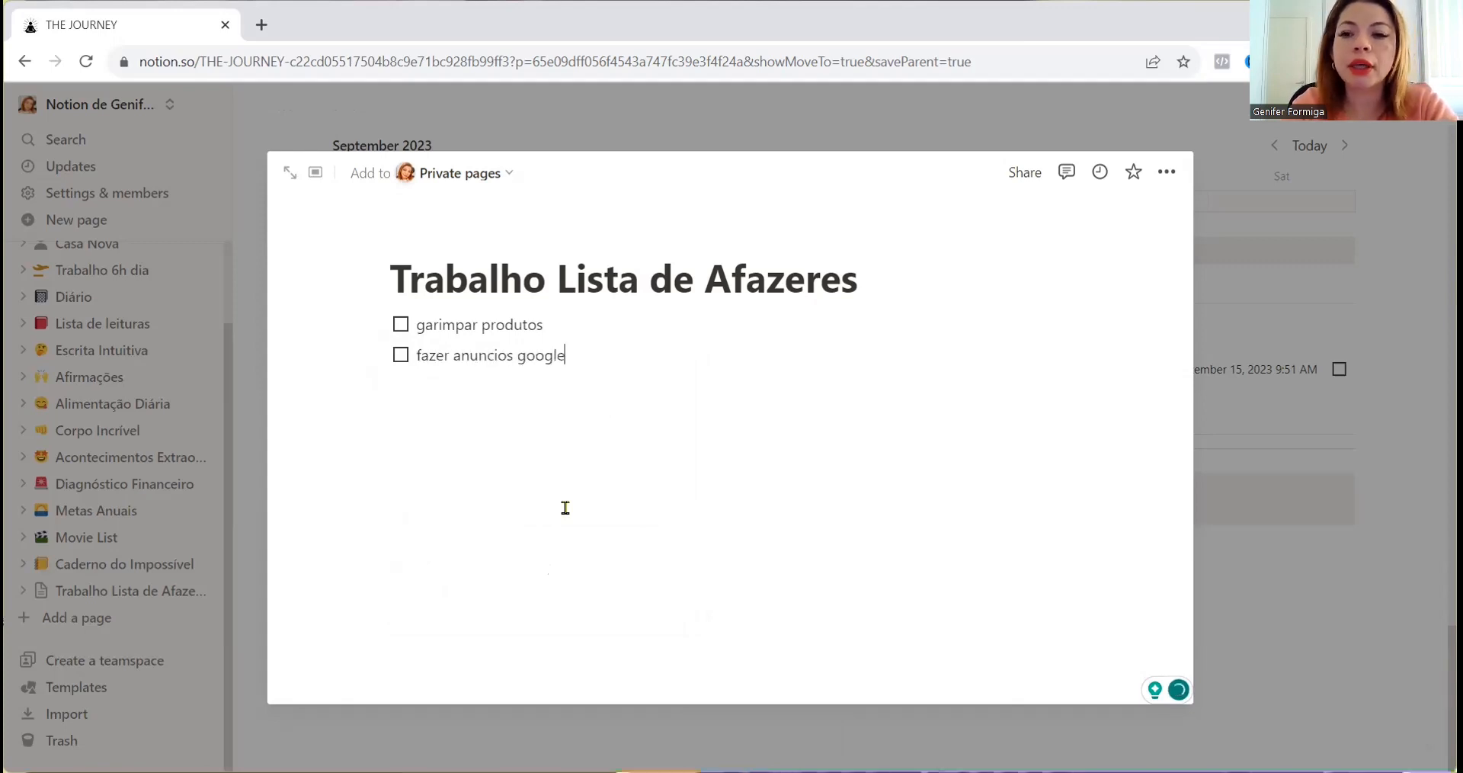
# - Add the to-do item "criar e editar um review" and correct "anuncios" to "anúncios" in the Google ads item
pyautogui.press('Return')
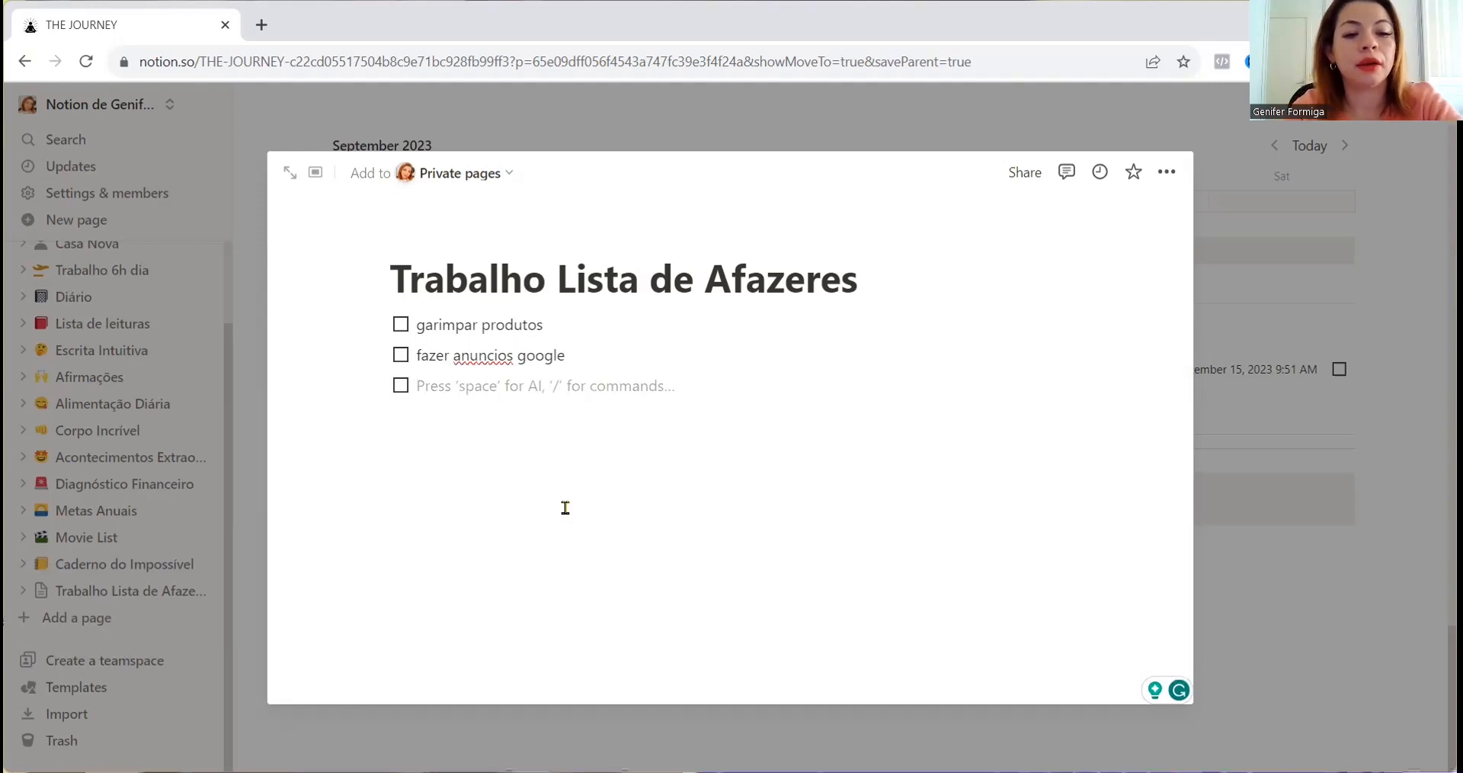
pyautogui.write('cr')
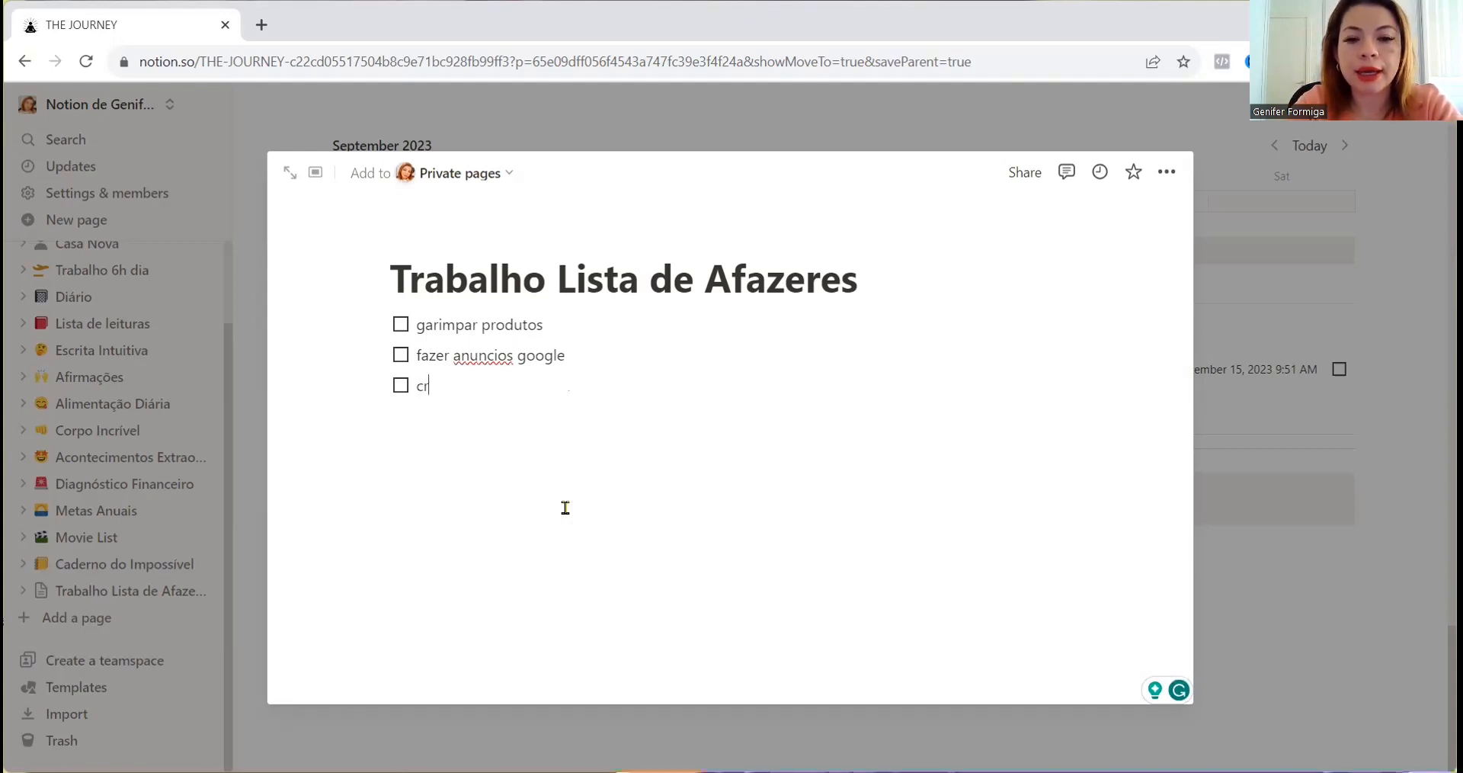
pyautogui.write('ia')
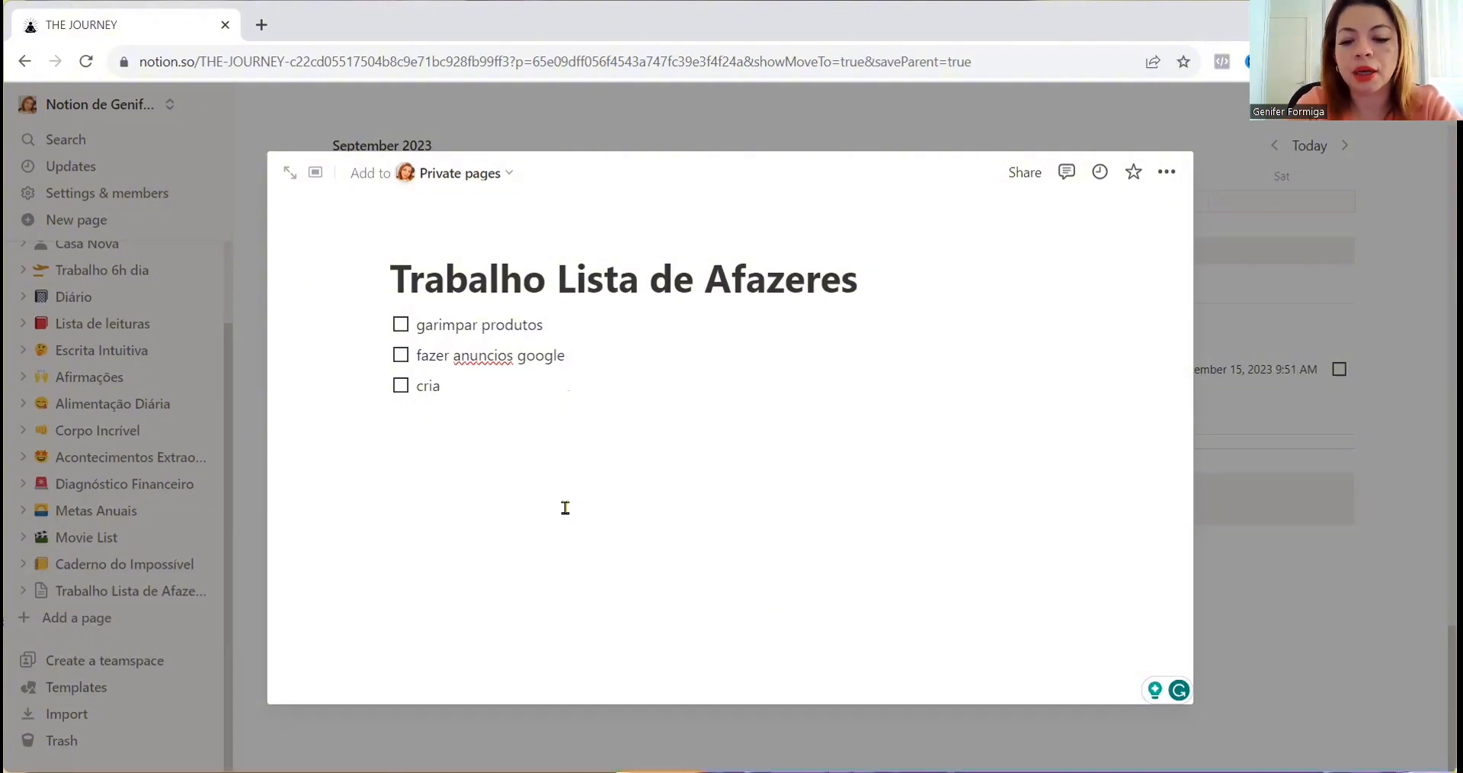
pyautogui.write('r e editar ')
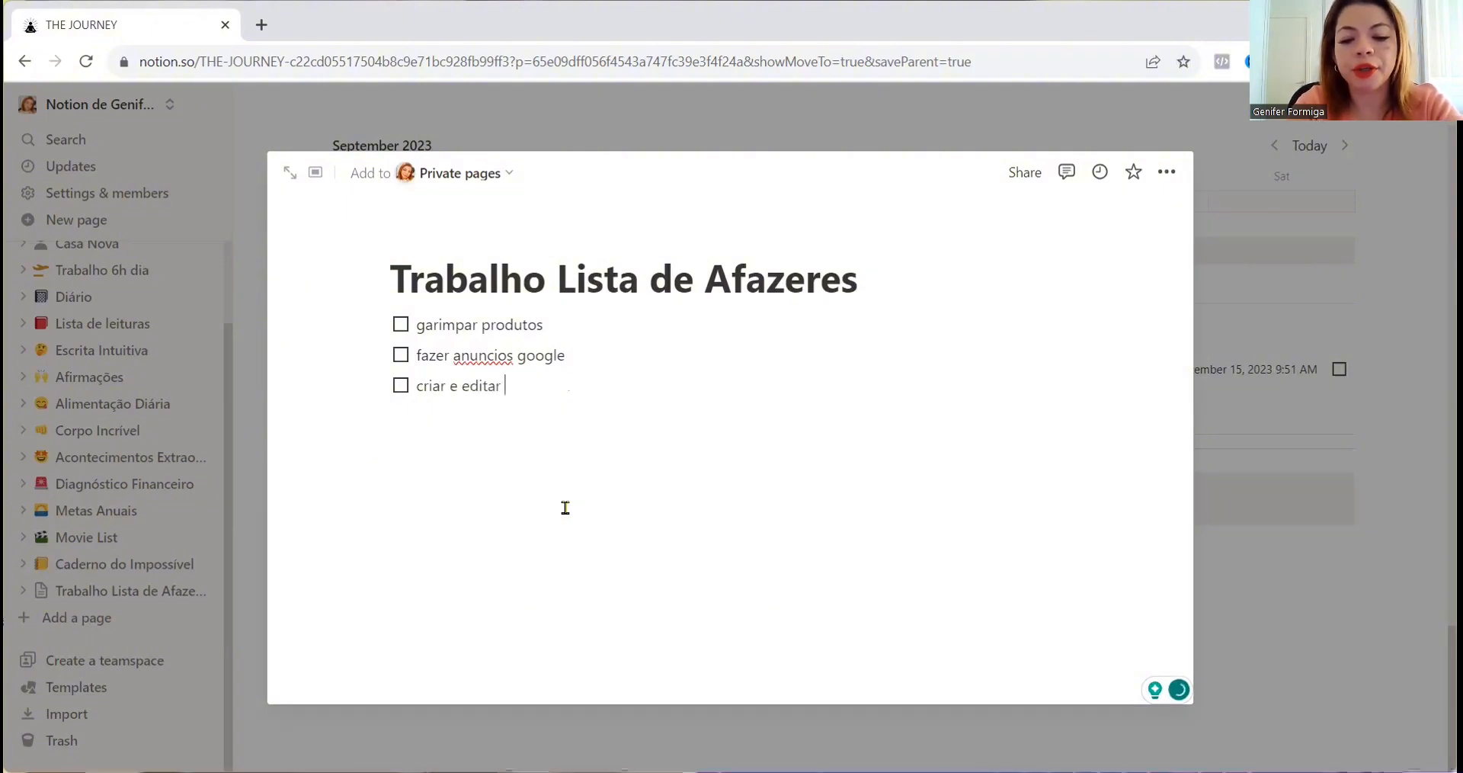
pyautogui.write('um review')
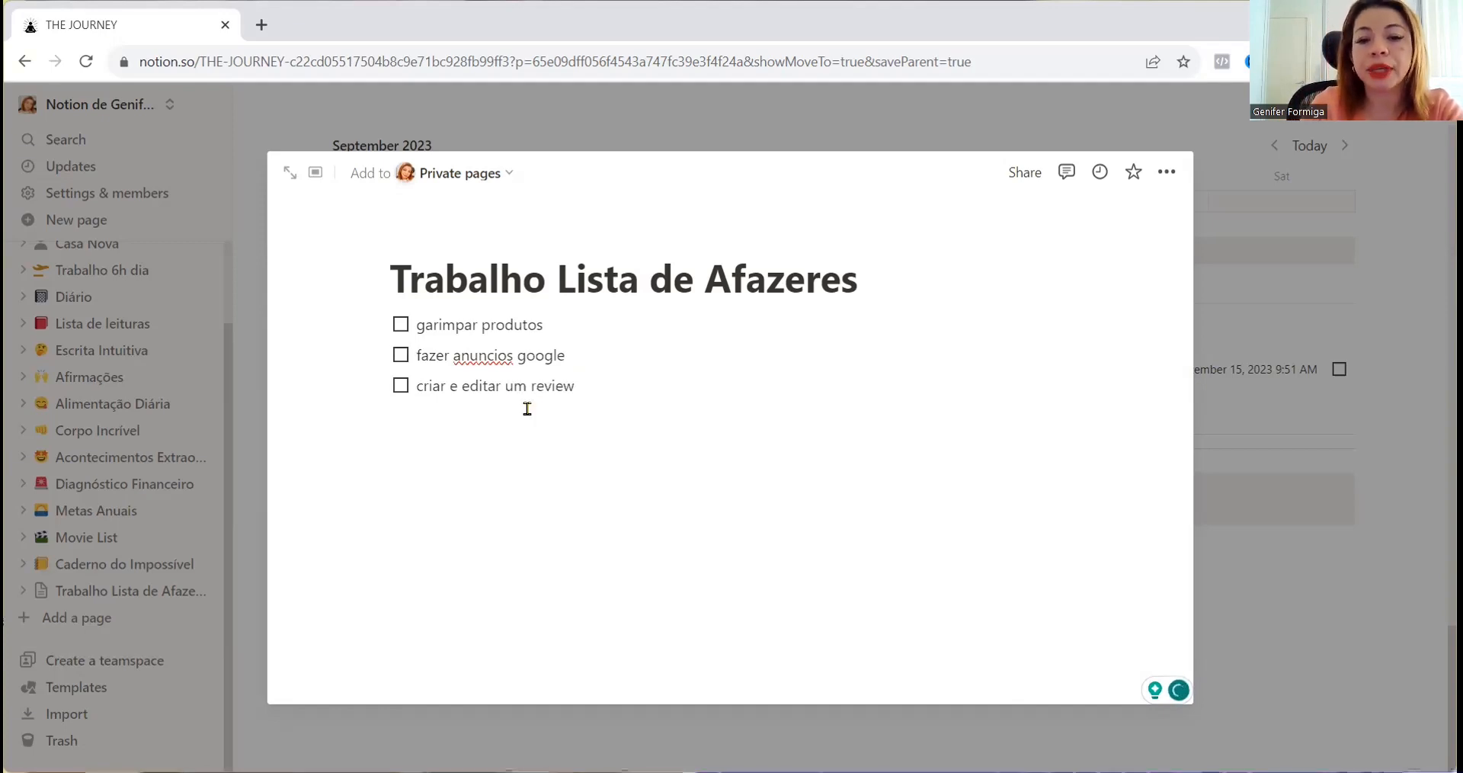
pyautogui.press('Return')
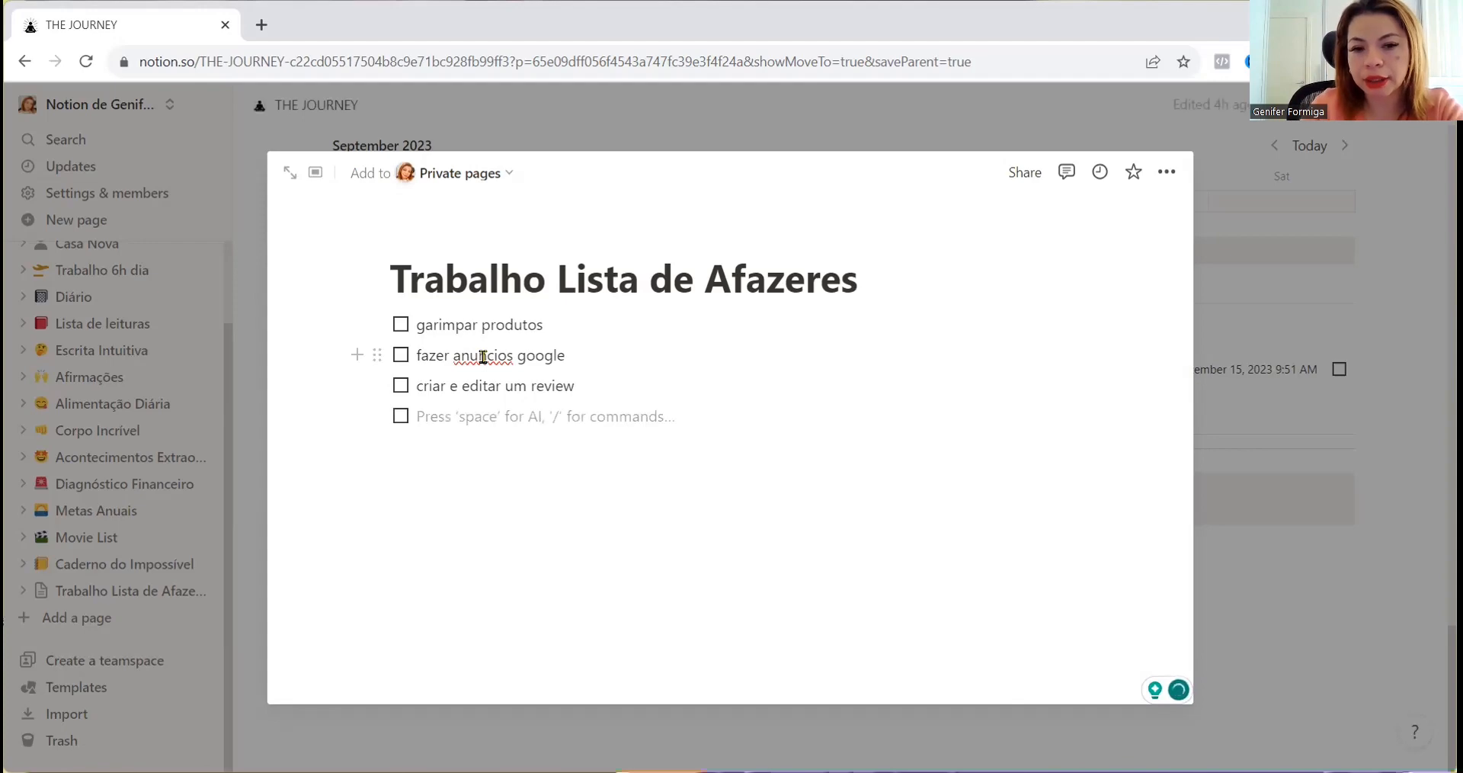
pyautogui.rightClick(483, 358)
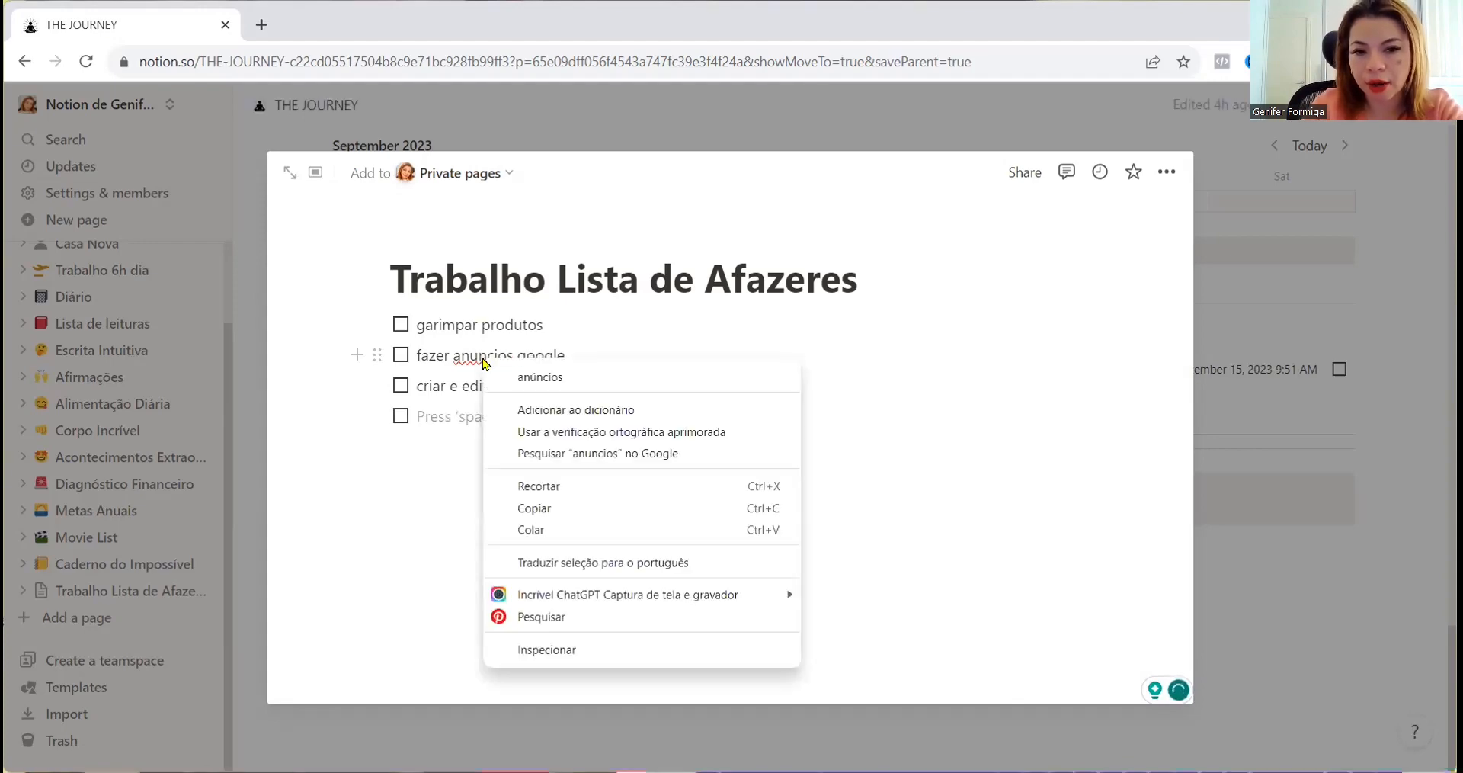
pyautogui.click(526, 377)
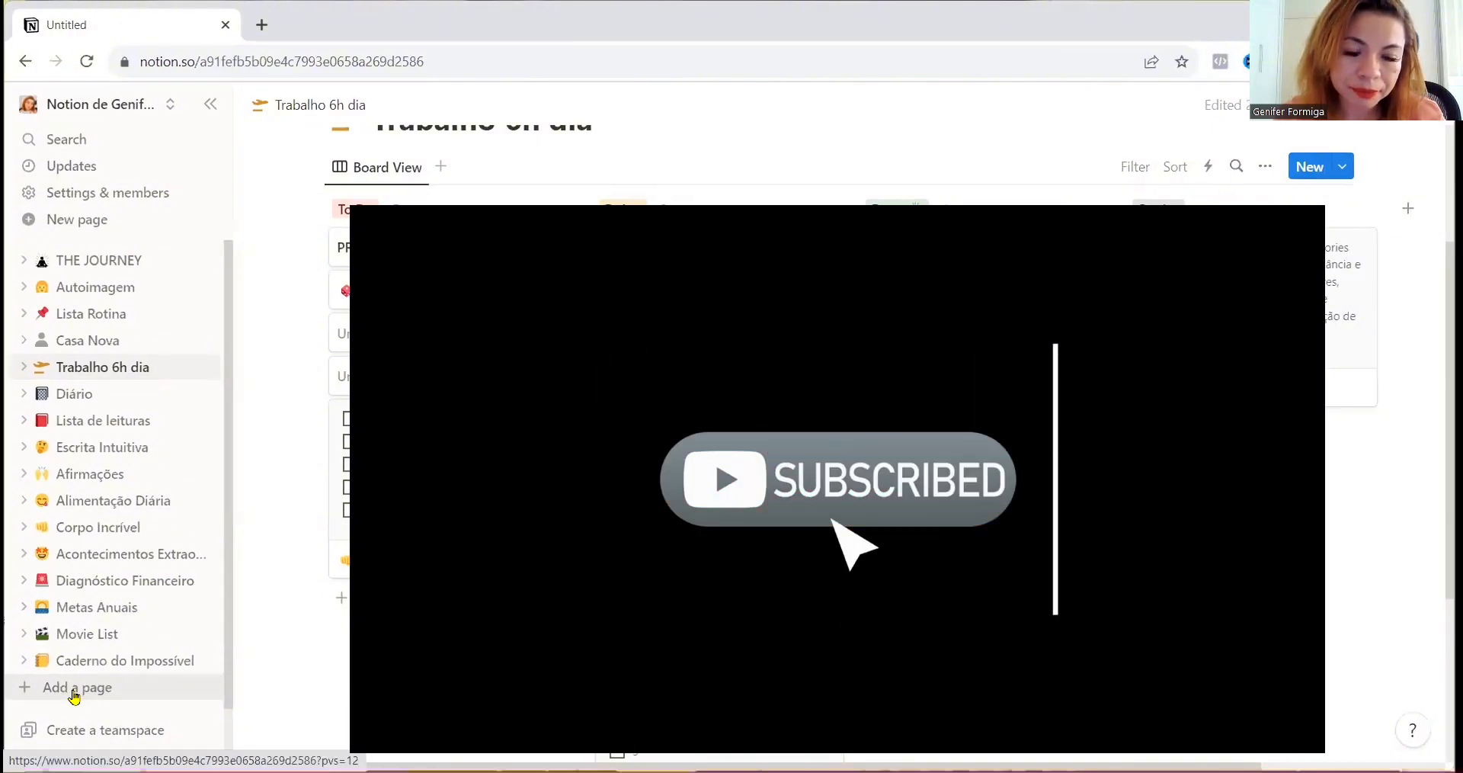
# - Create a new page titled "Viagem - Buenos Aires"
pyautogui.click(74, 688)
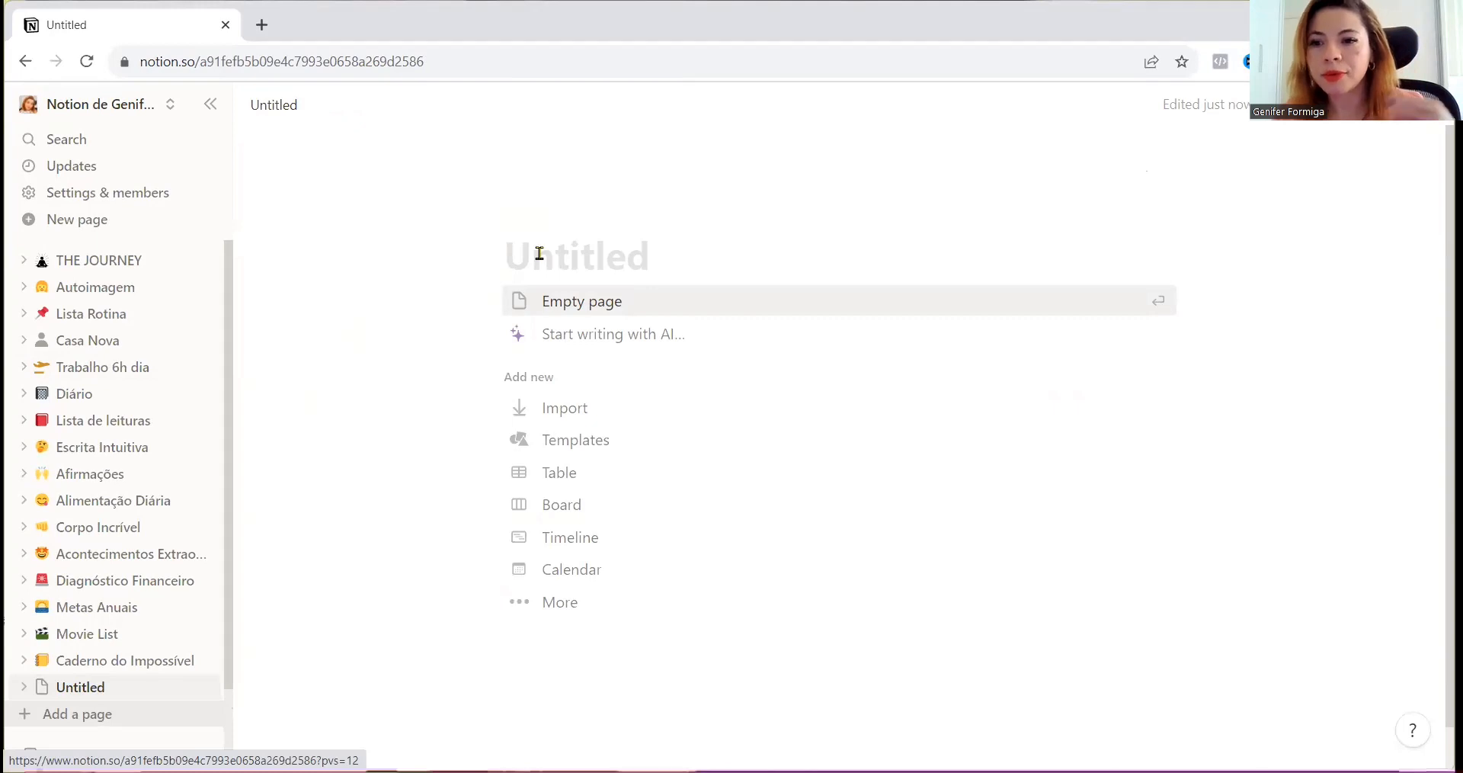
pyautogui.moveTo(539, 253)
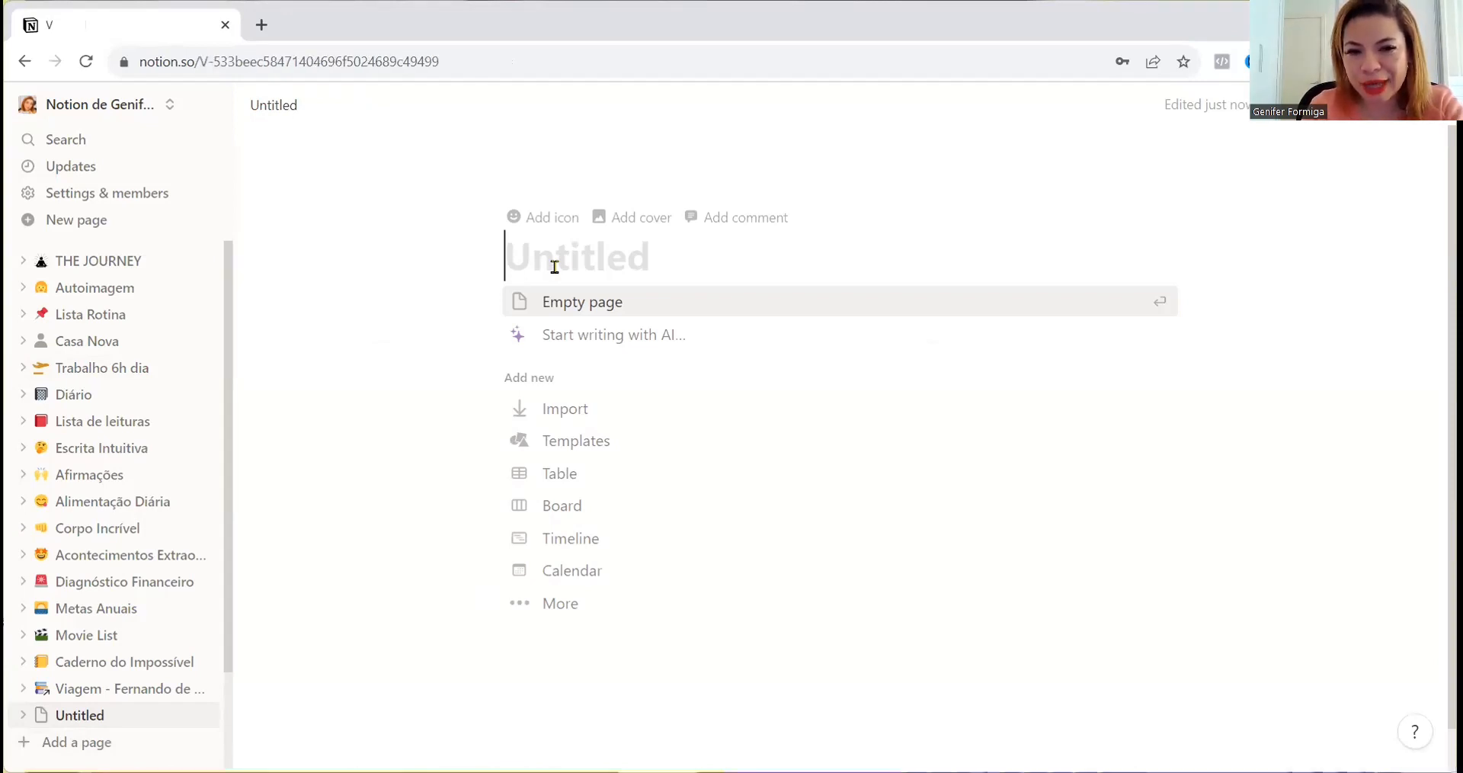
pyautogui.write('Viagem')
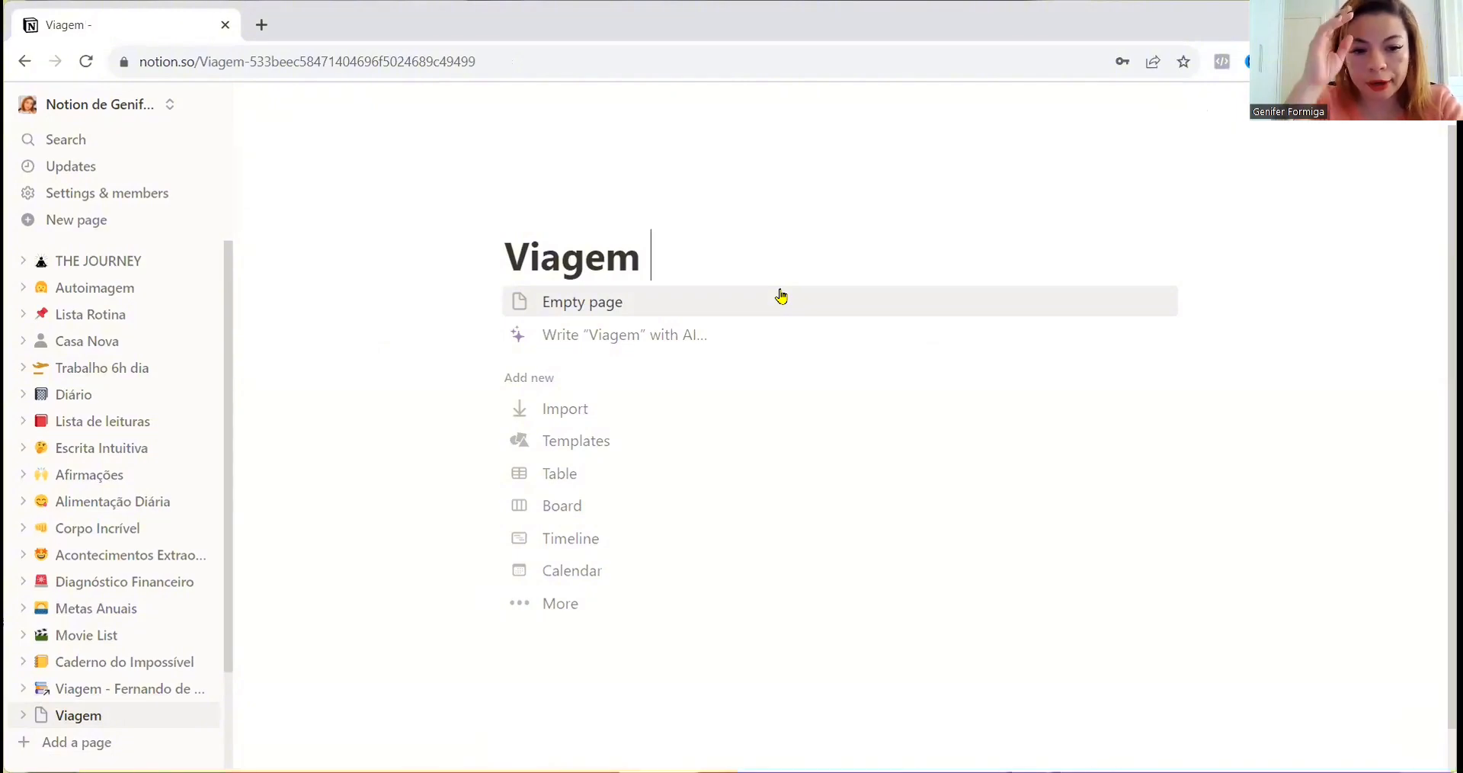
pyautogui.write('-')
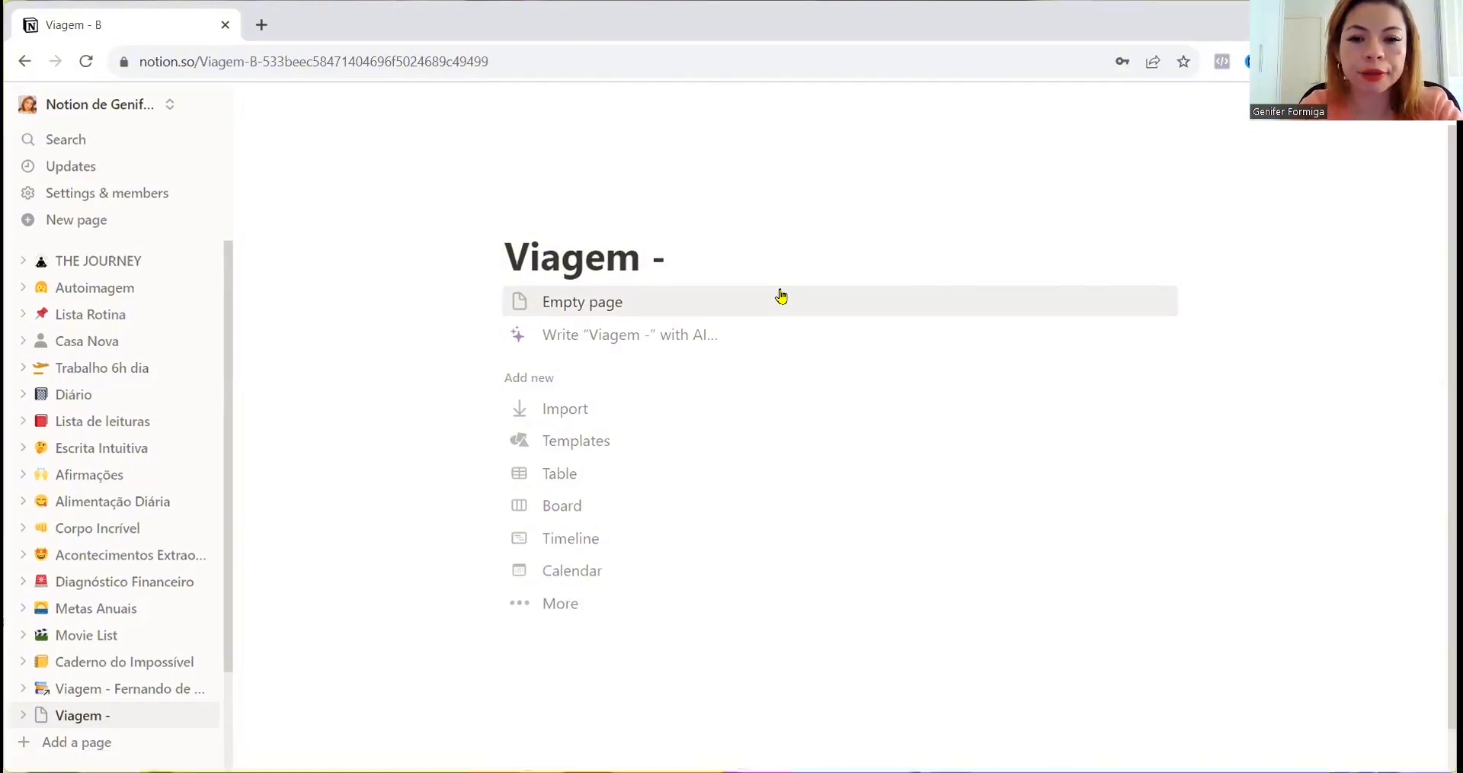
pyautogui.write('Buenos Aires')
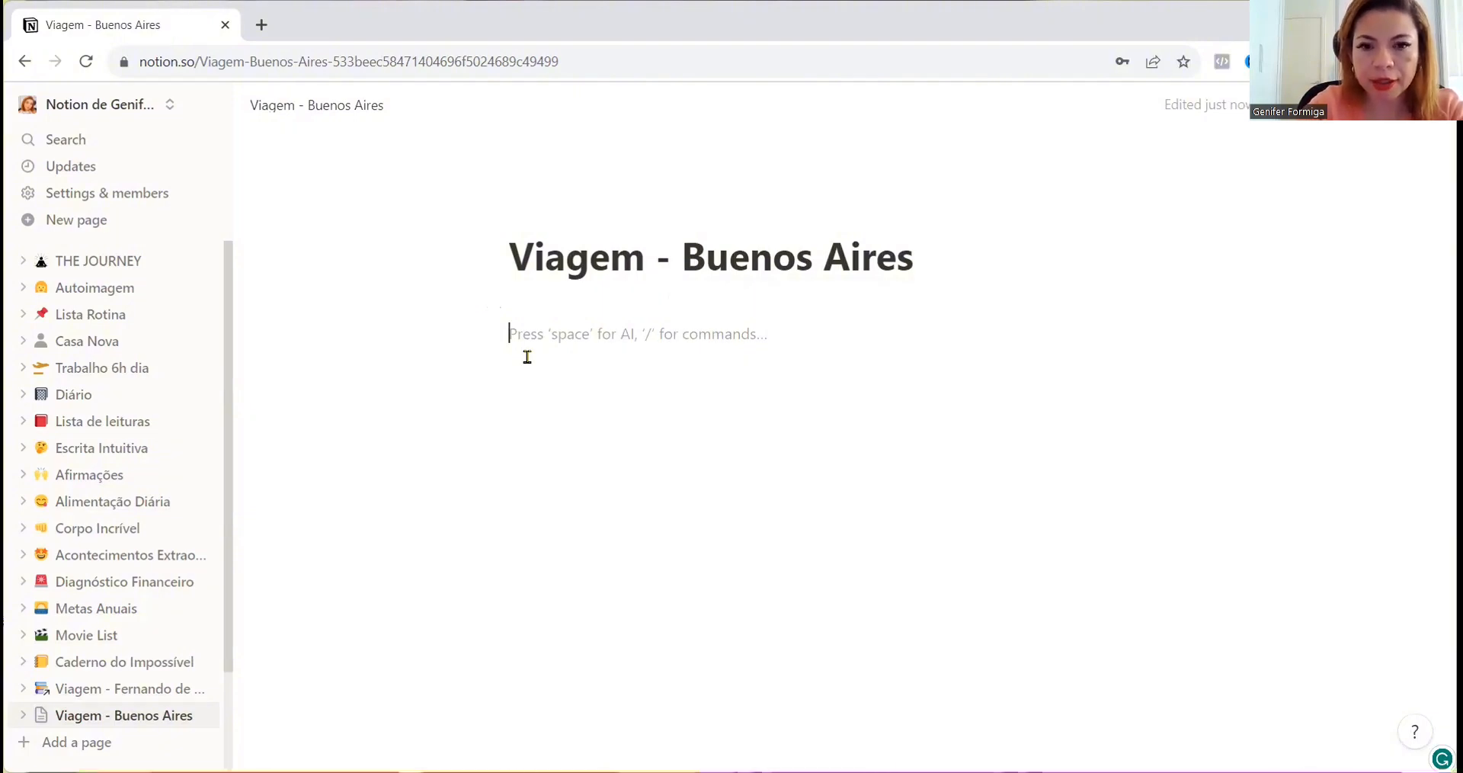
# - Have AI write a 7-day Buenos Aires travel itinerary in Portuguese for a couple and one child, including the best hotels, and keep the text
pyautogui.press('space')
pyautogui.write('AI,')
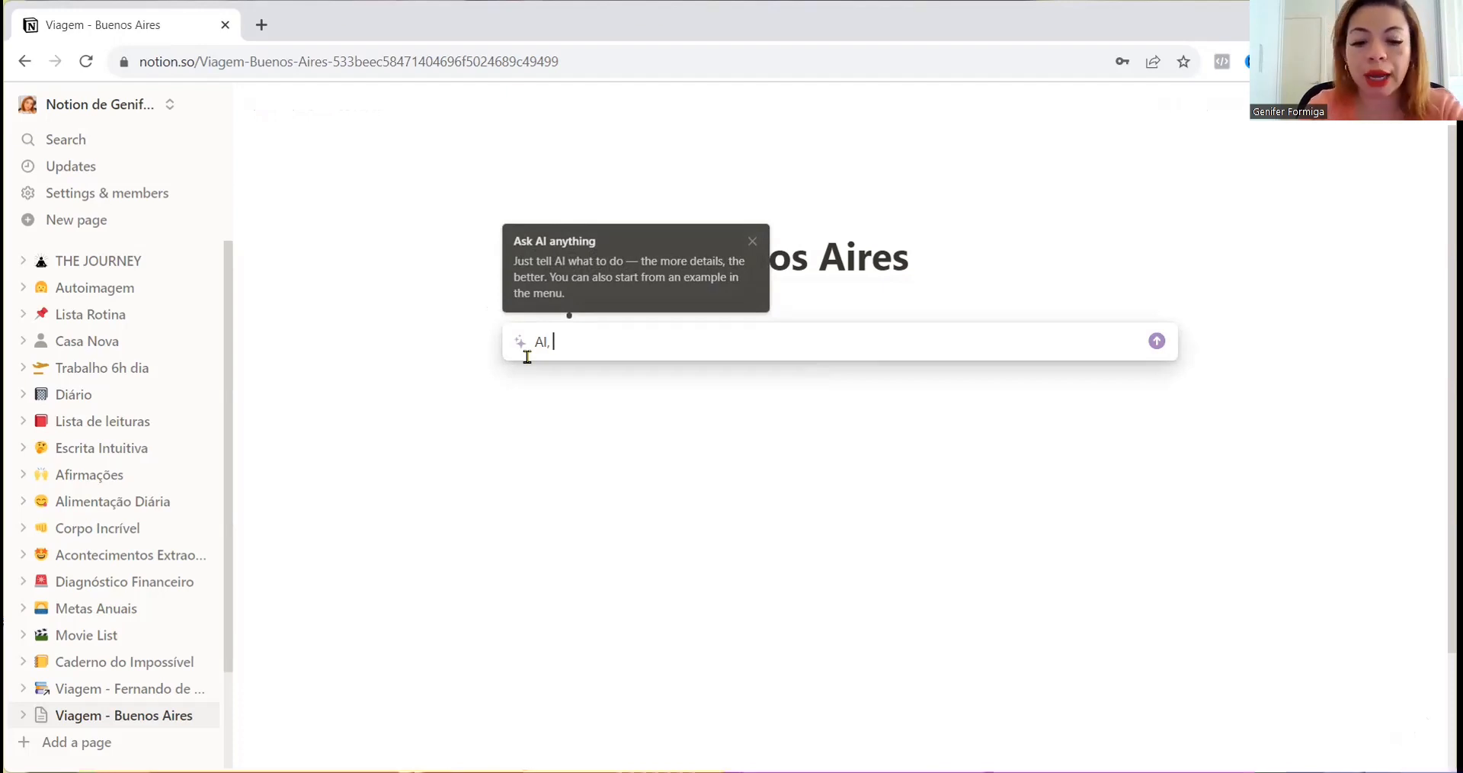
pyautogui.write('c')
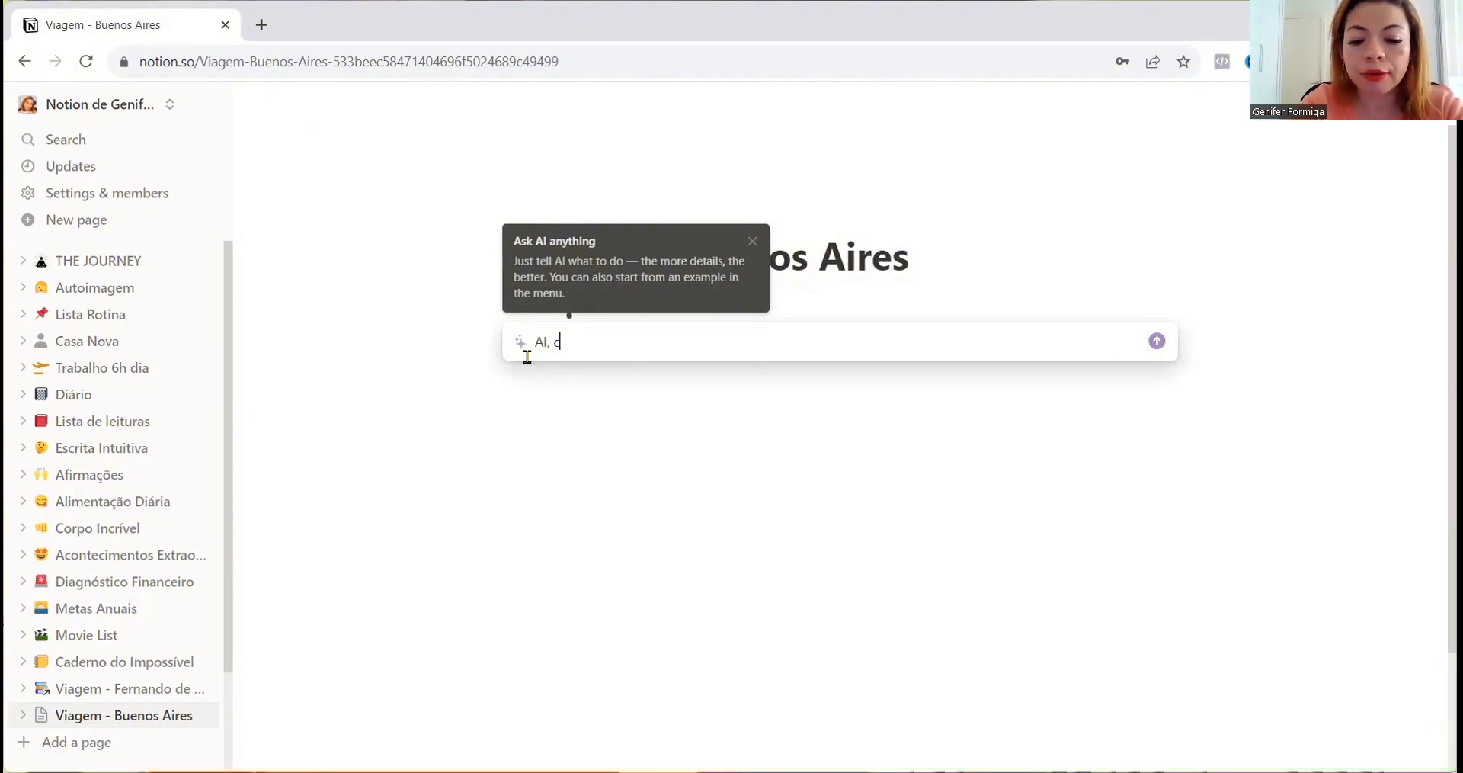
pyautogui.write('rie um roteiro de viagem e')
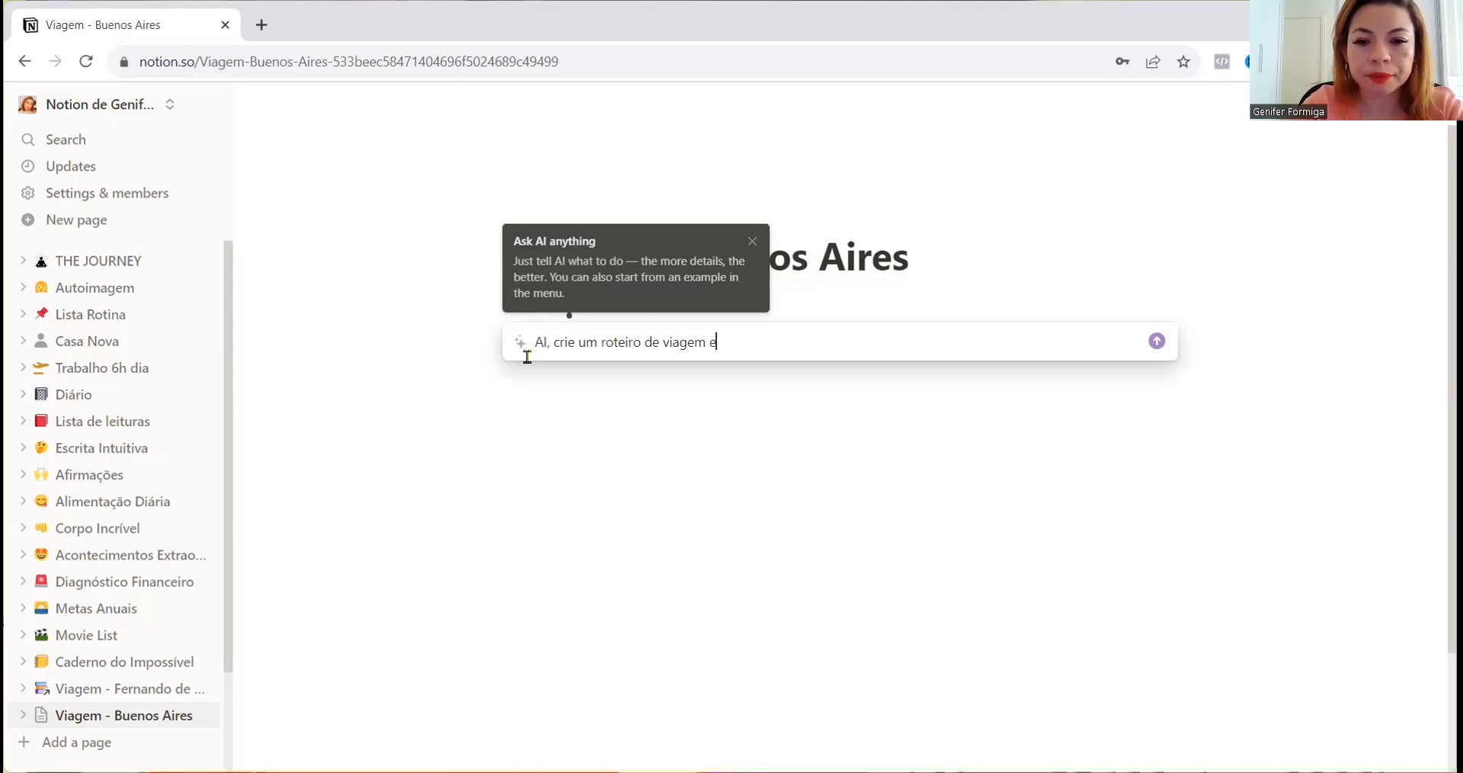
pyautogui.write('m buenos A')
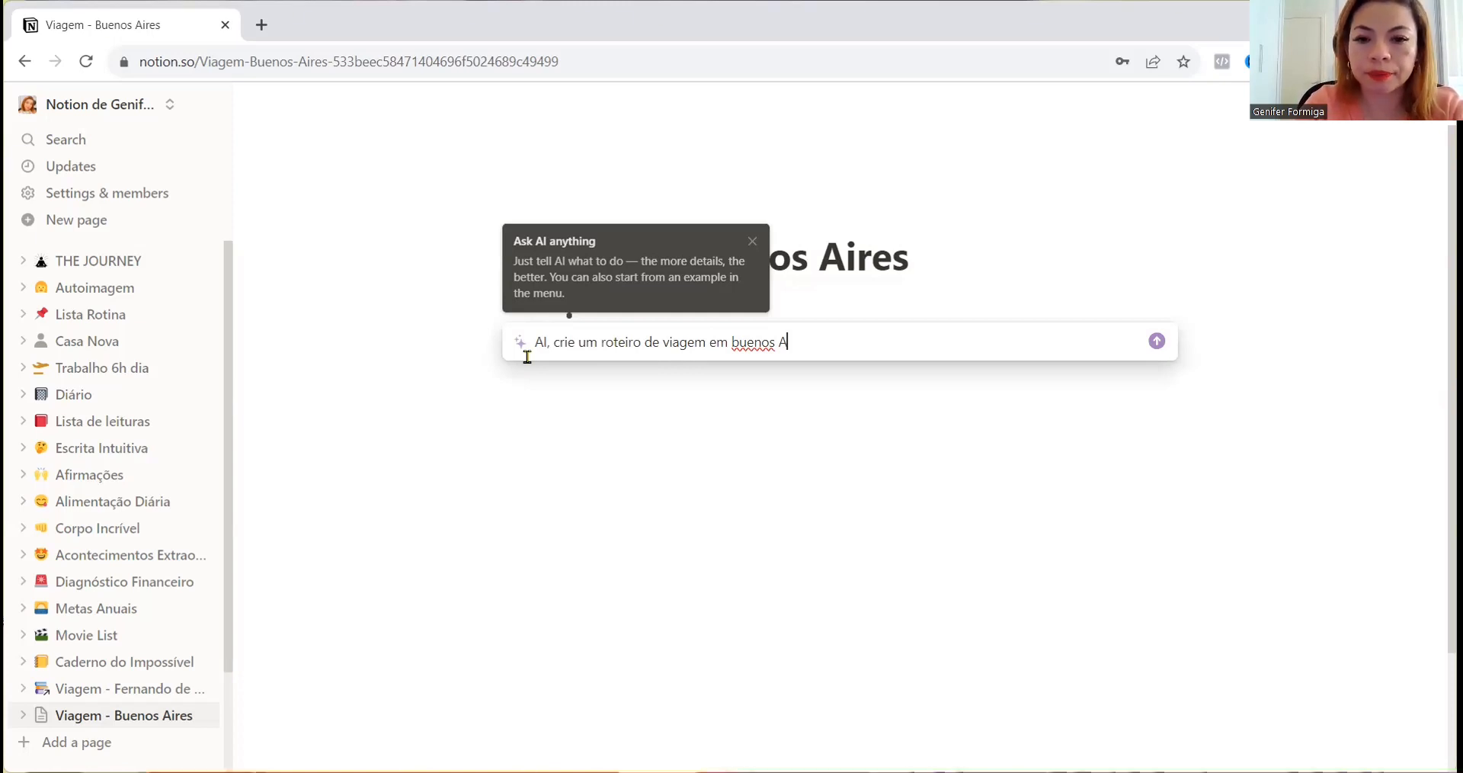
pyautogui.write('ires para um casal e uma criança')
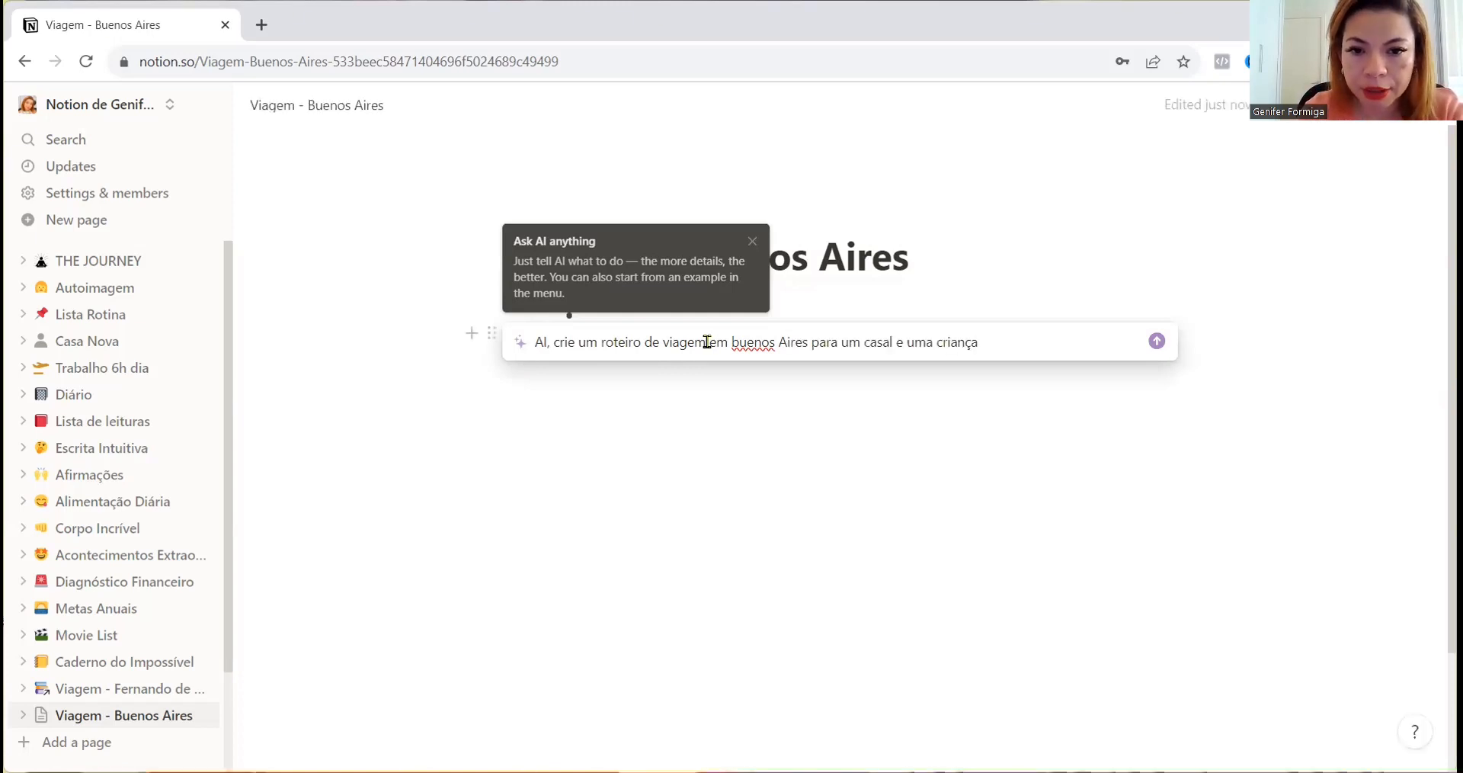
pyautogui.write('de 7 dias')
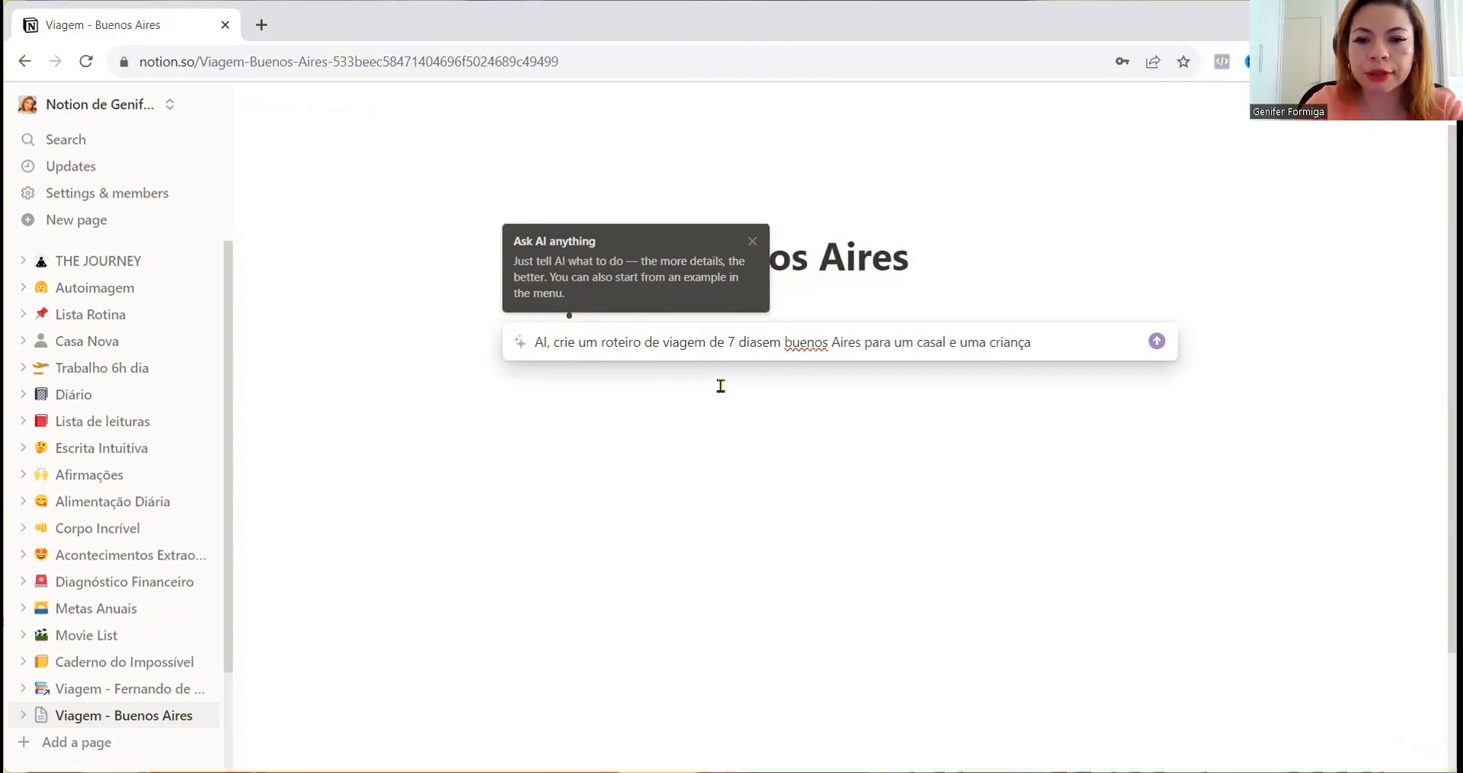
pyautogui.click(1070, 341)
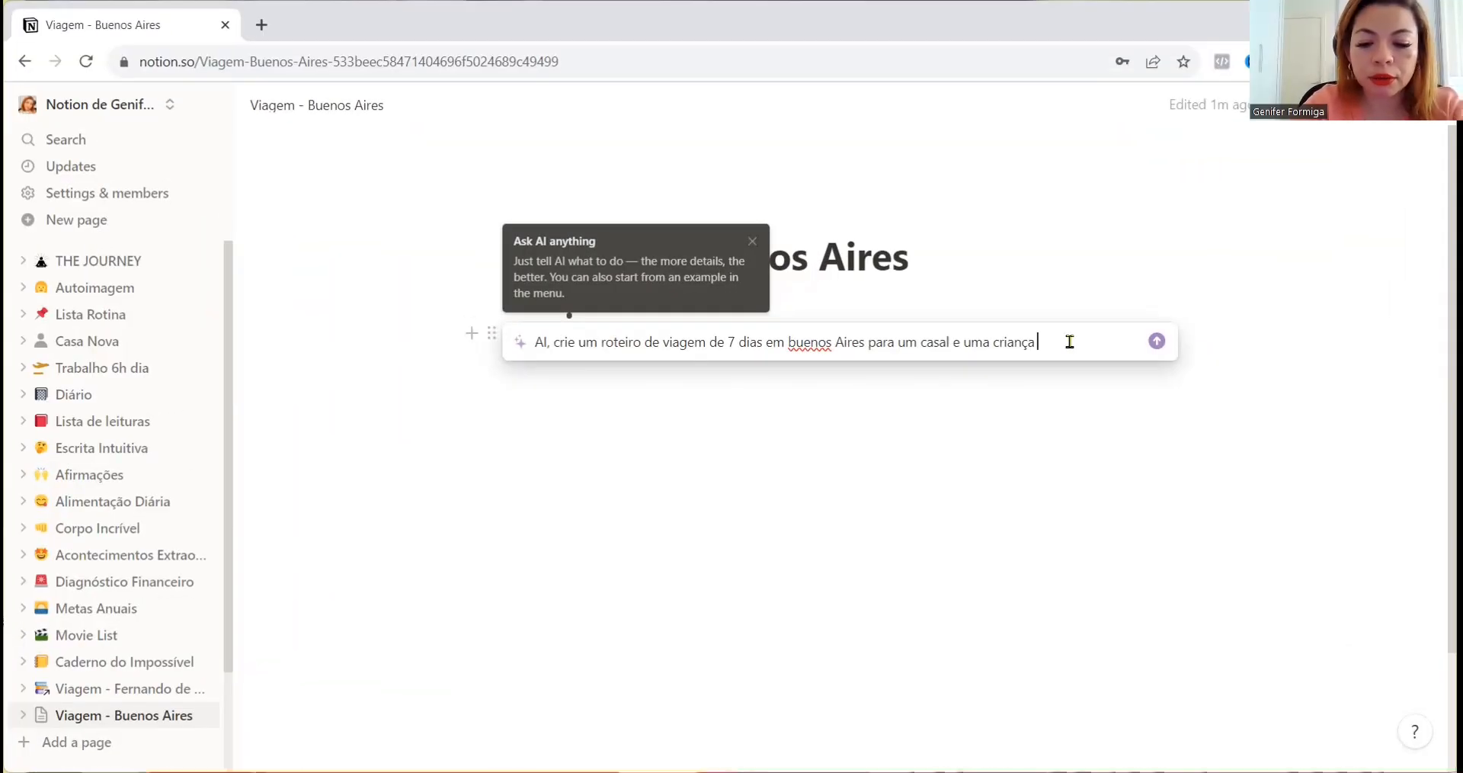
pyautogui.write('incluindo m')
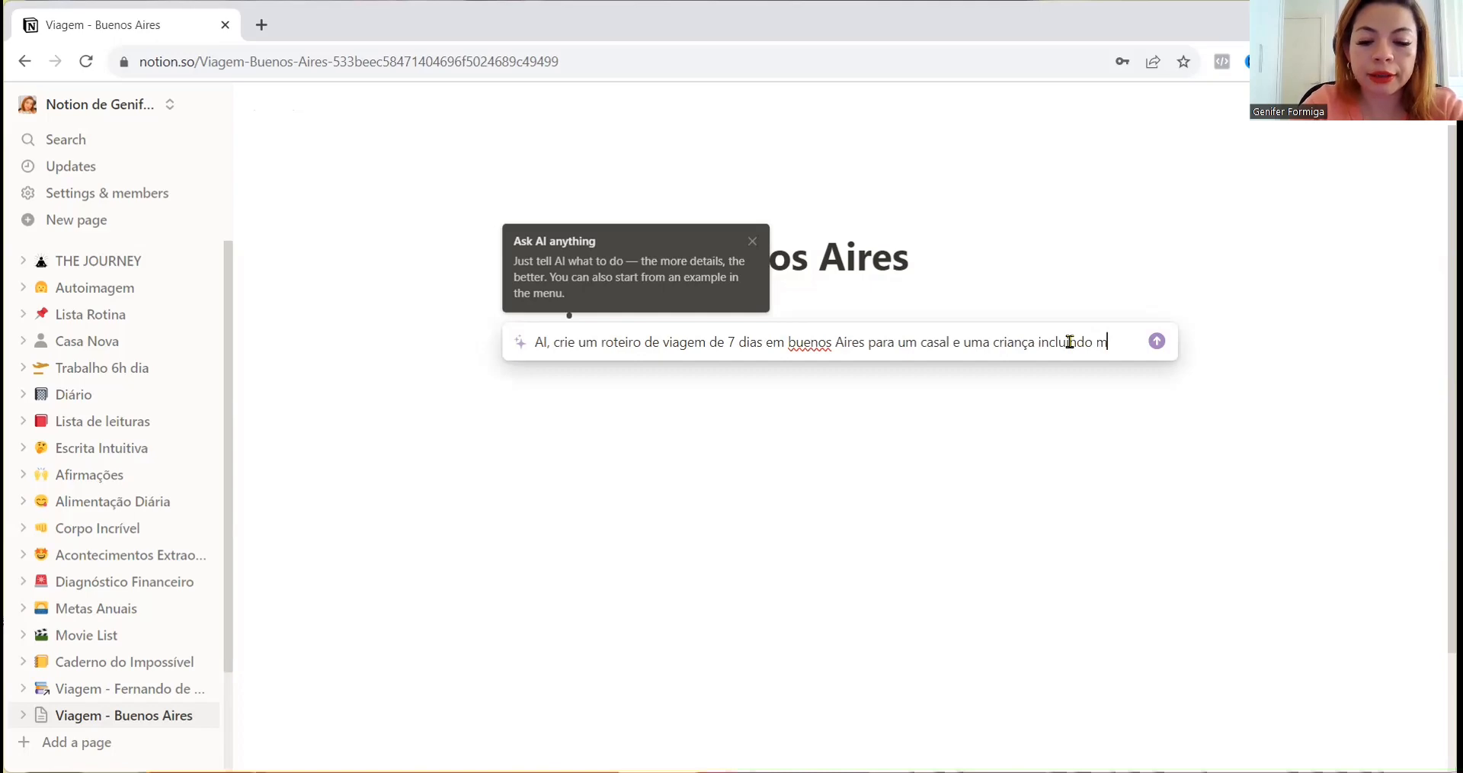
pyautogui.write('elhores hoteis, r')
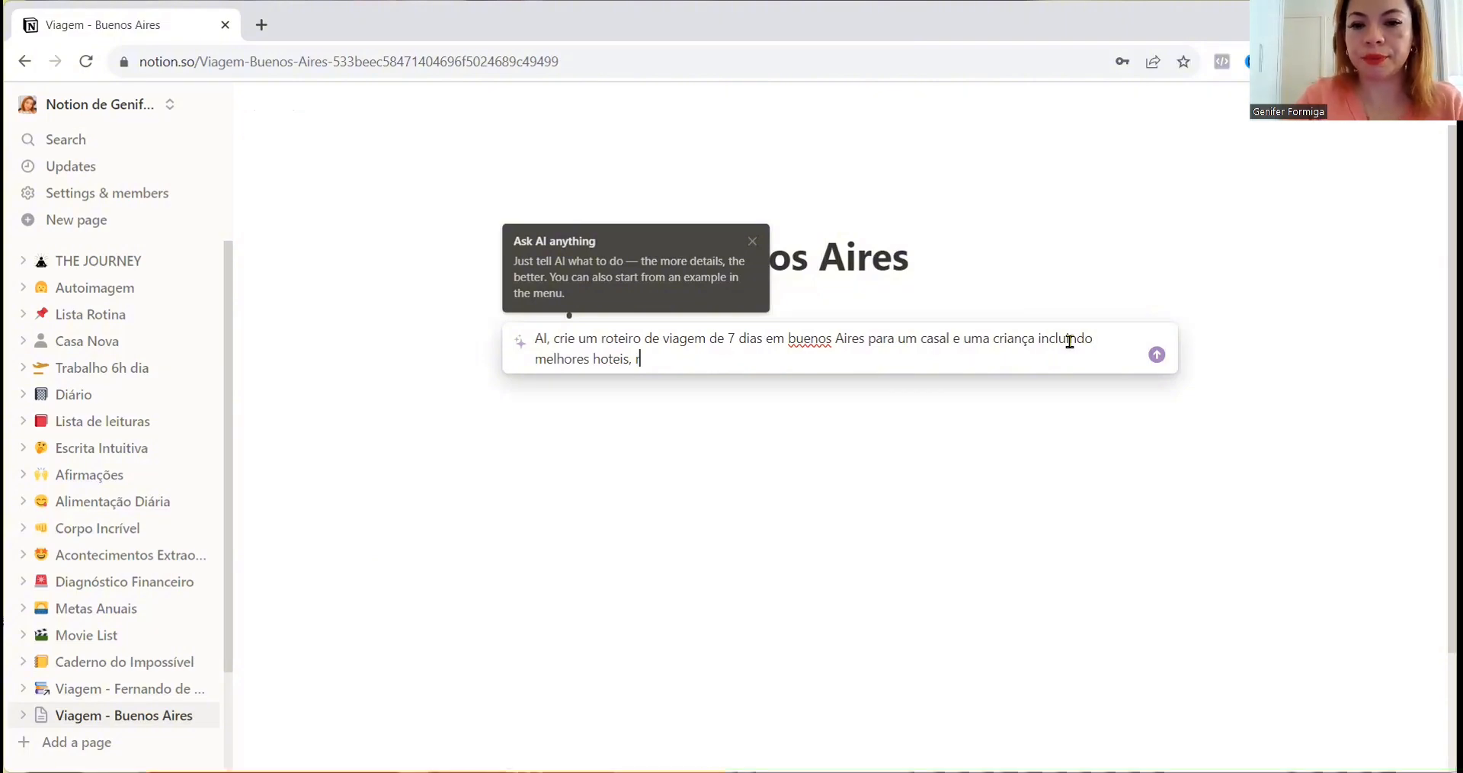
pyautogui.press('Return')
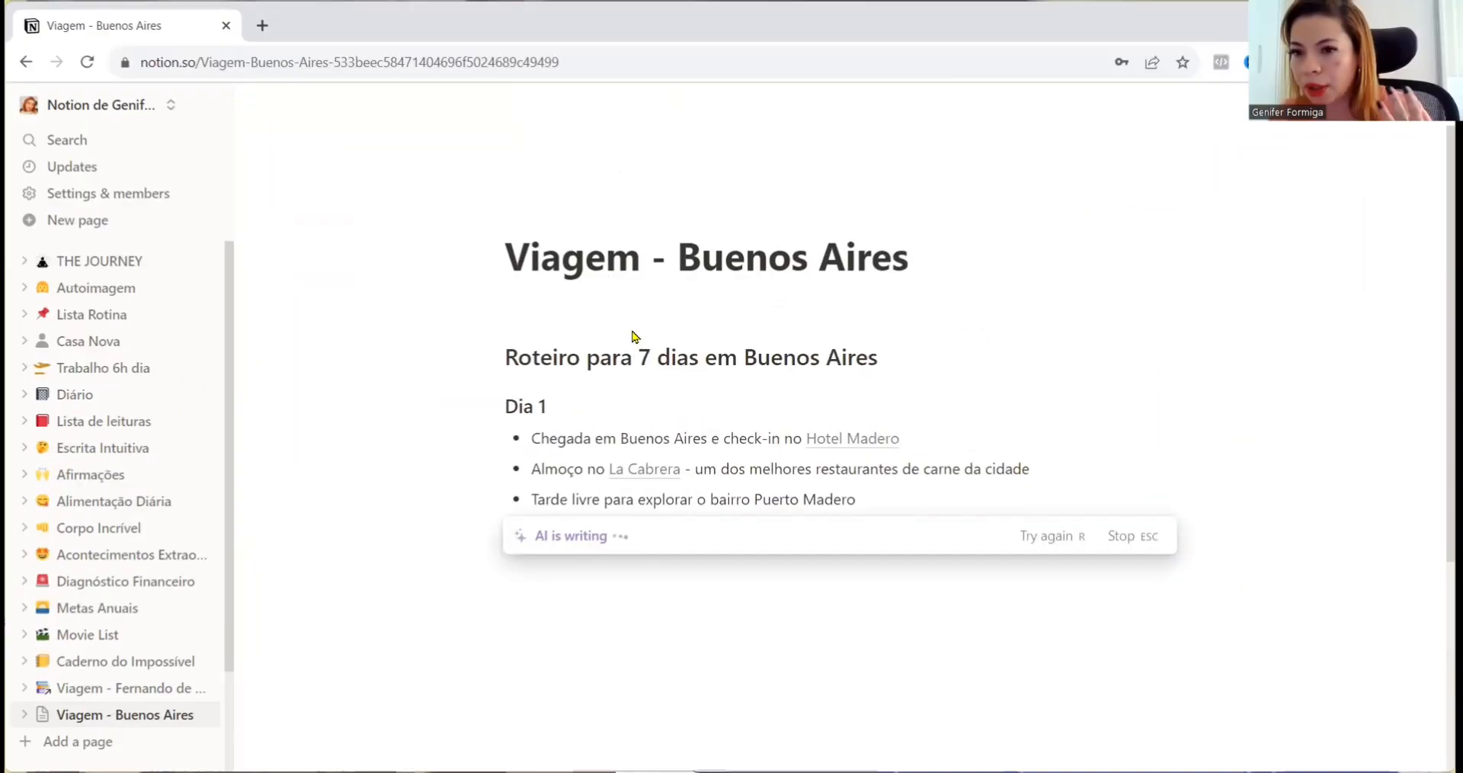
pyautogui.click(633, 334)
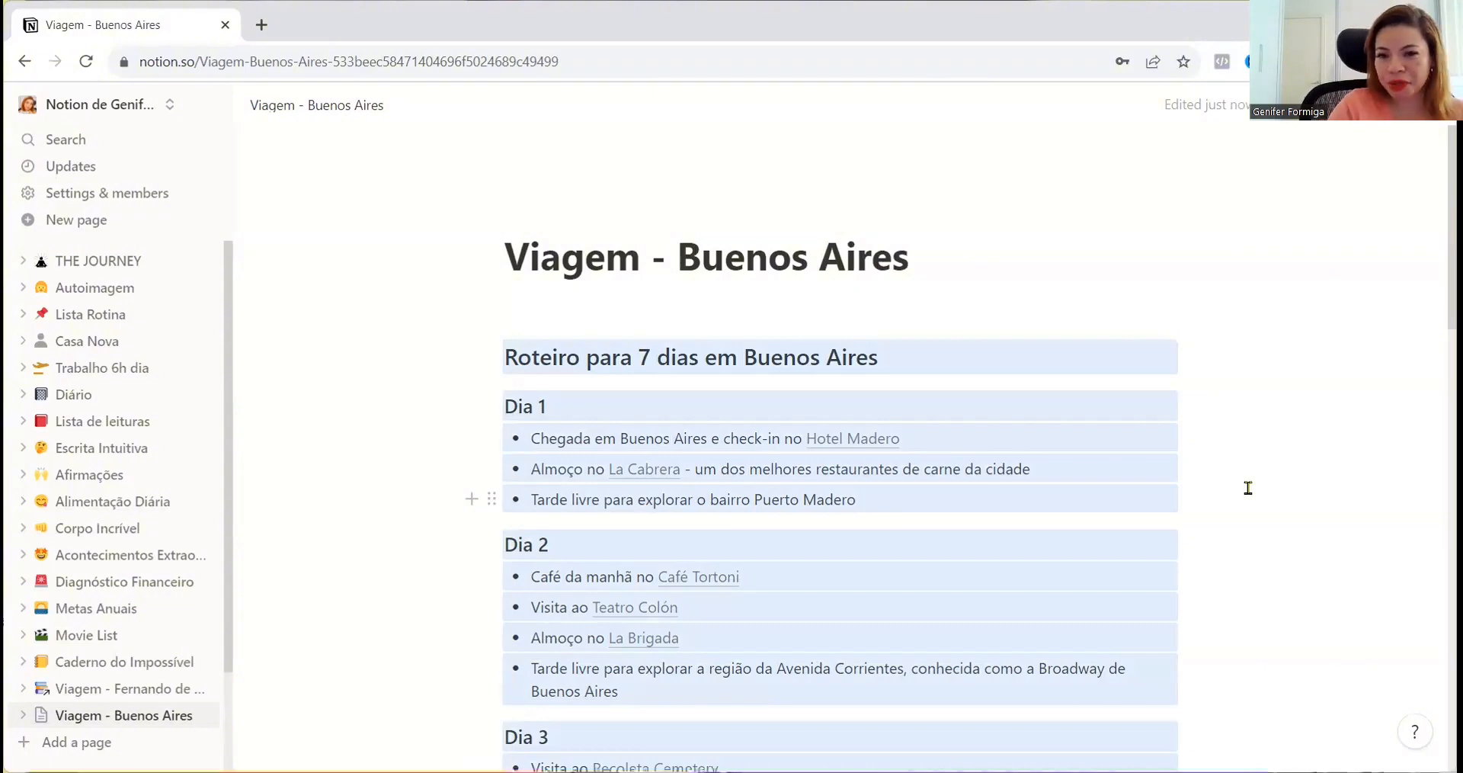
pyautogui.press('Return')
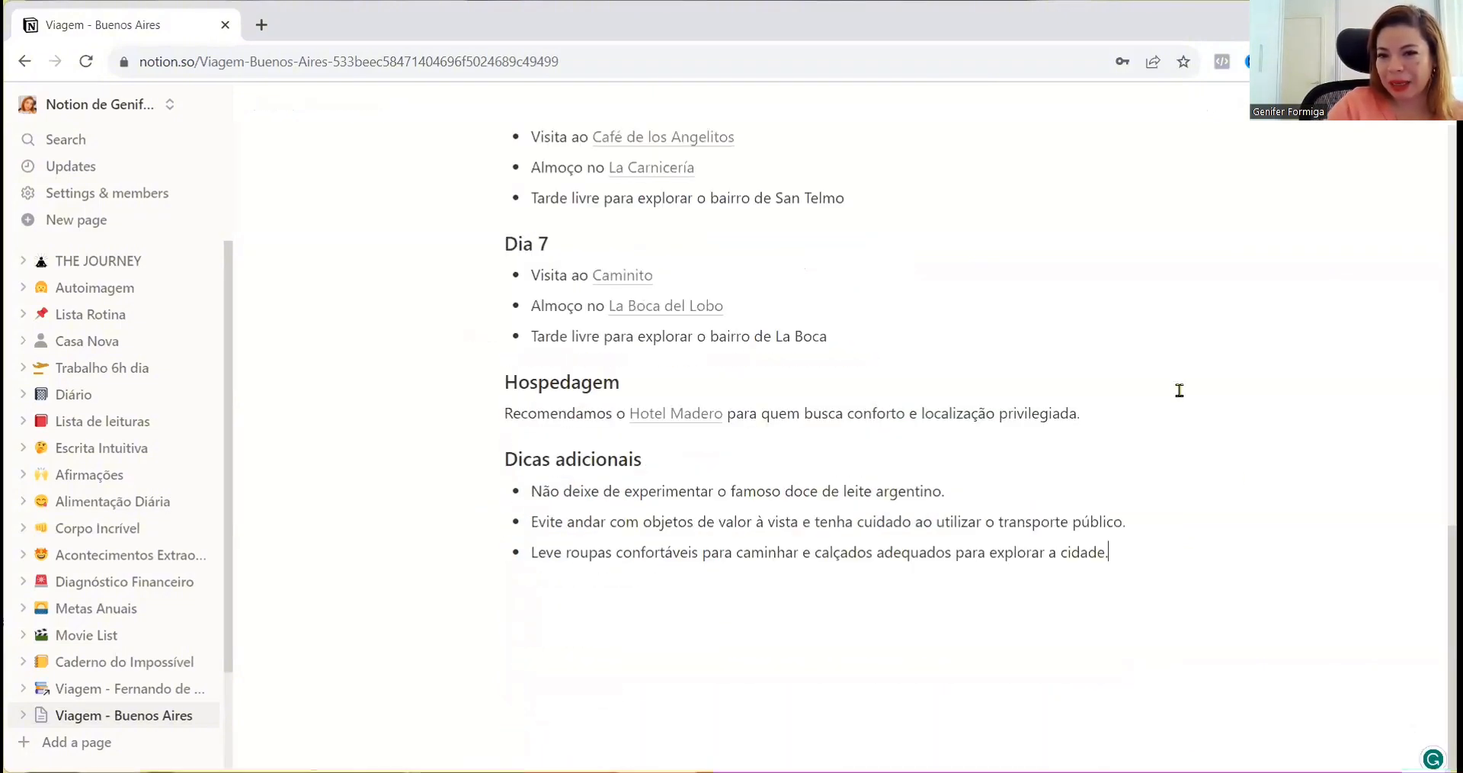
# - Examine the generated itinerary from Dia 1 to Dia 7, including the Hospedagem and Dicas adicionais sections
pyautogui.scroll(5, 1171, 378)
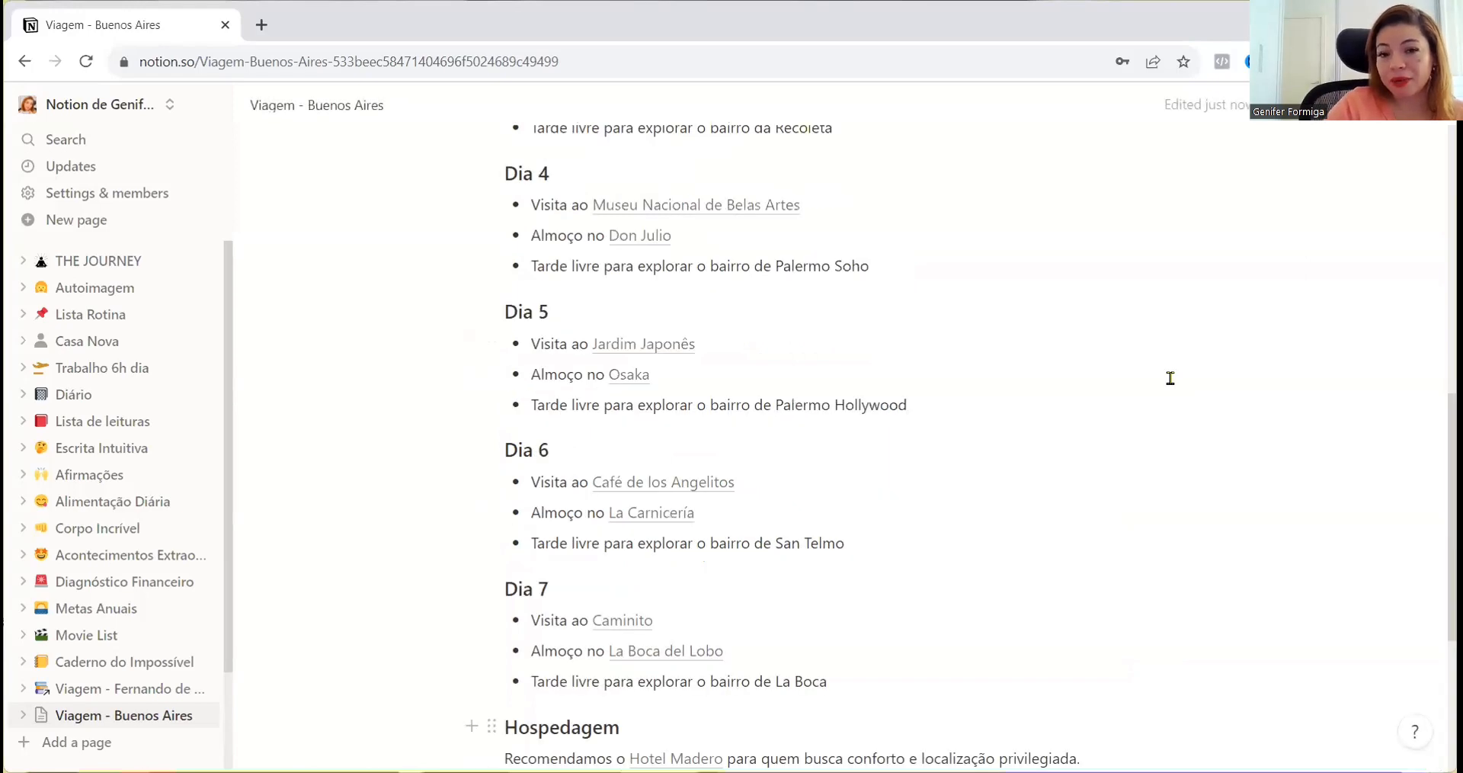
pyautogui.scroll(-5, 1171, 378)
pyautogui.scroll(1, 1171, 378)
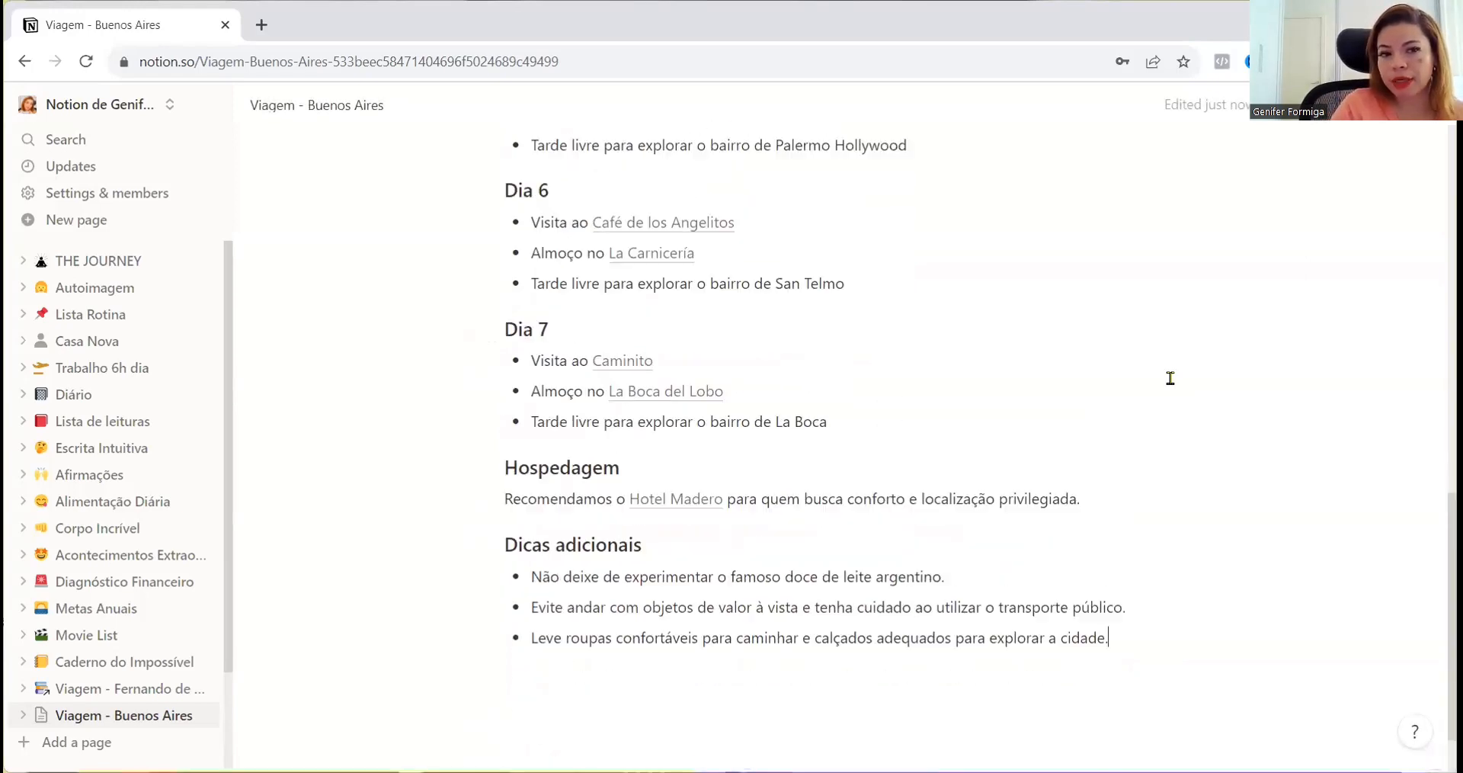
pyautogui.scroll(1, 1171, 378)
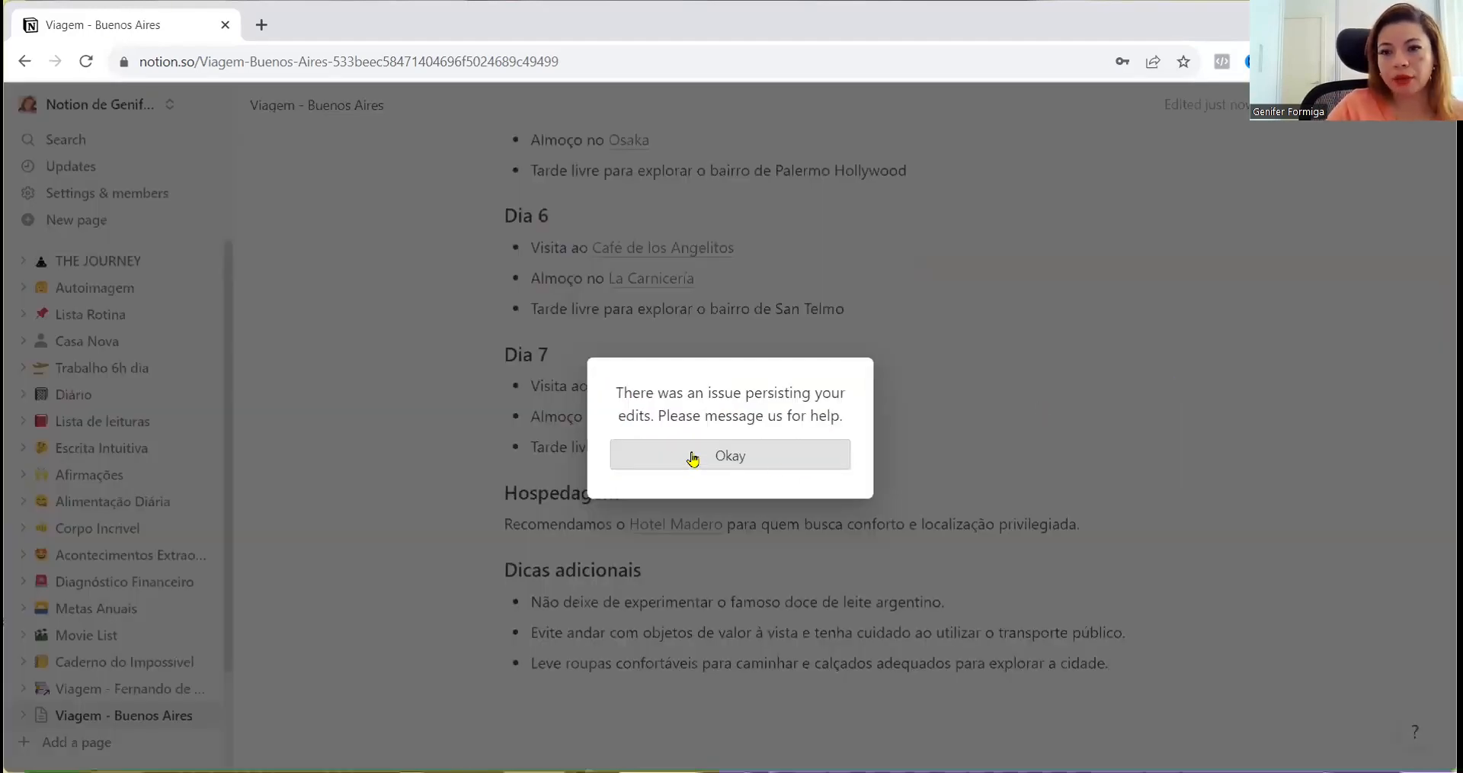
pyautogui.click(693, 457)
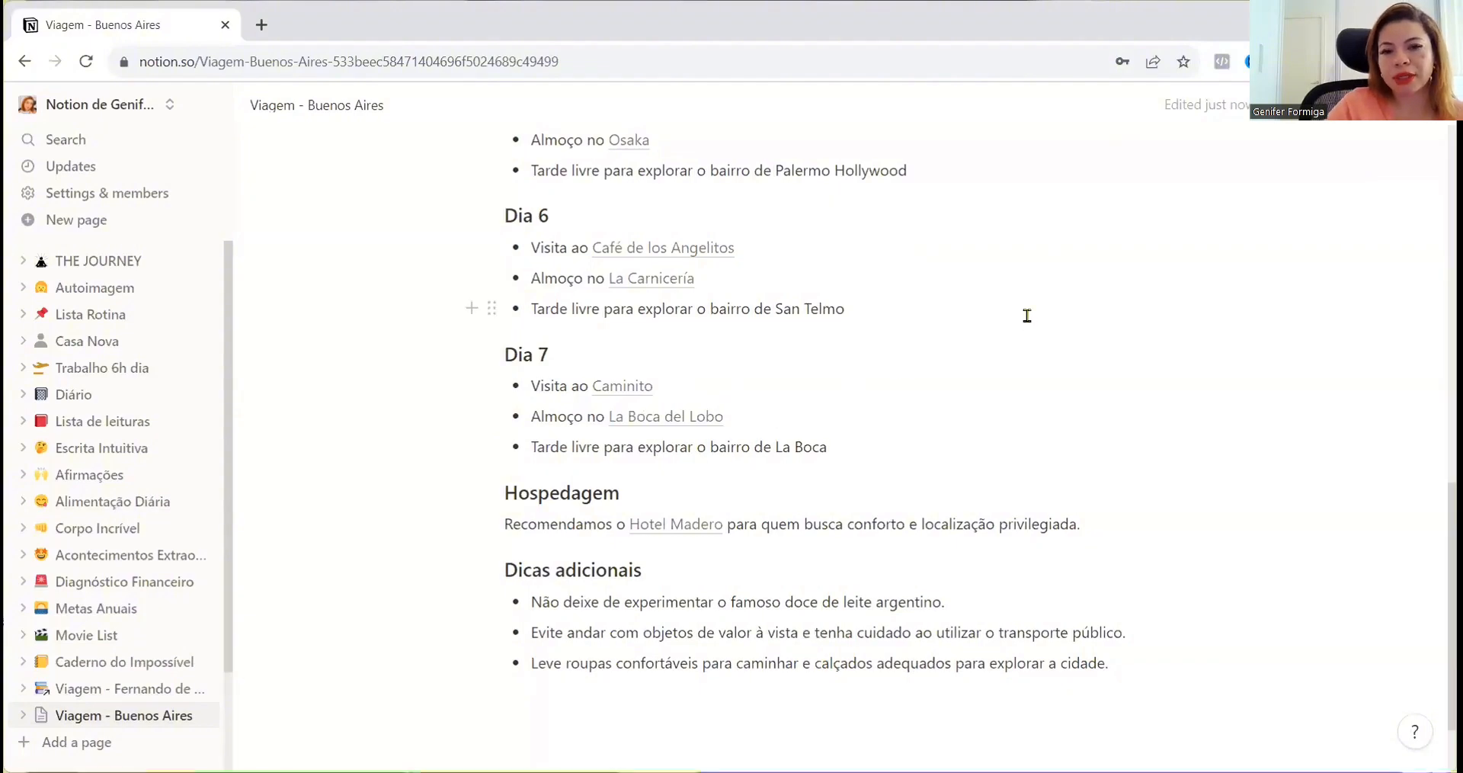
pyautogui.scroll(9, 1027, 314)
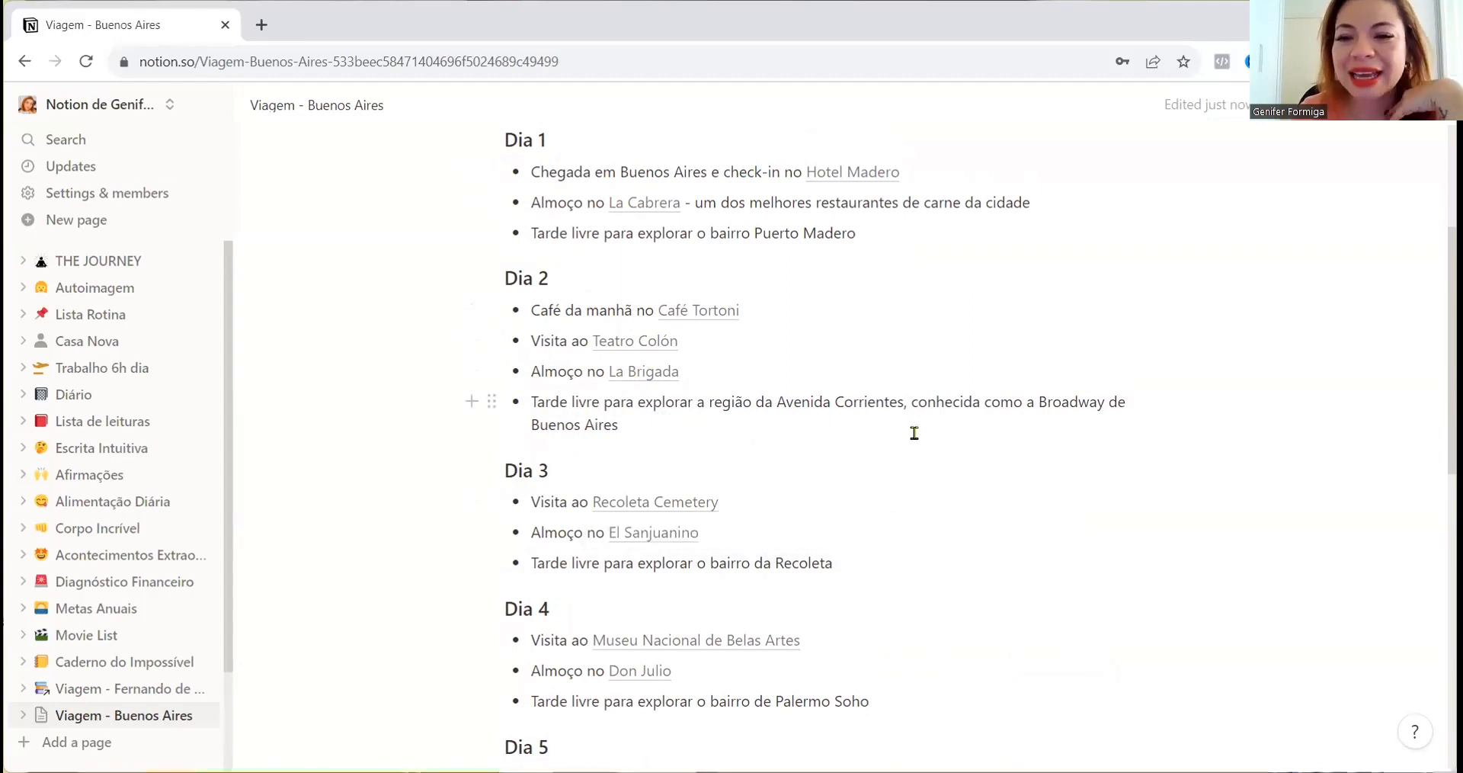
pyautogui.scroll(-3, 914, 433)
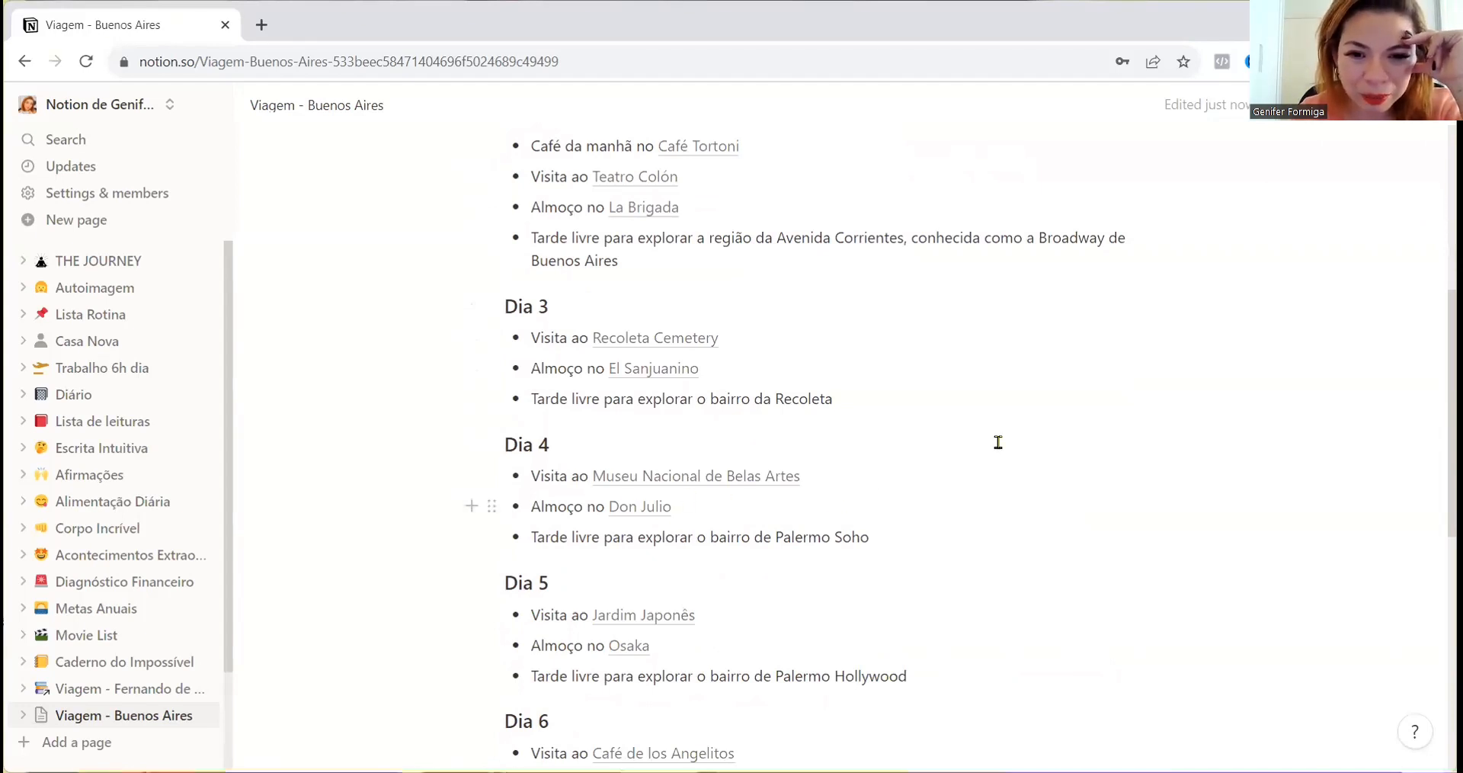
pyautogui.scroll(-3, 998, 442)
pyautogui.scroll(-1, 998, 442)
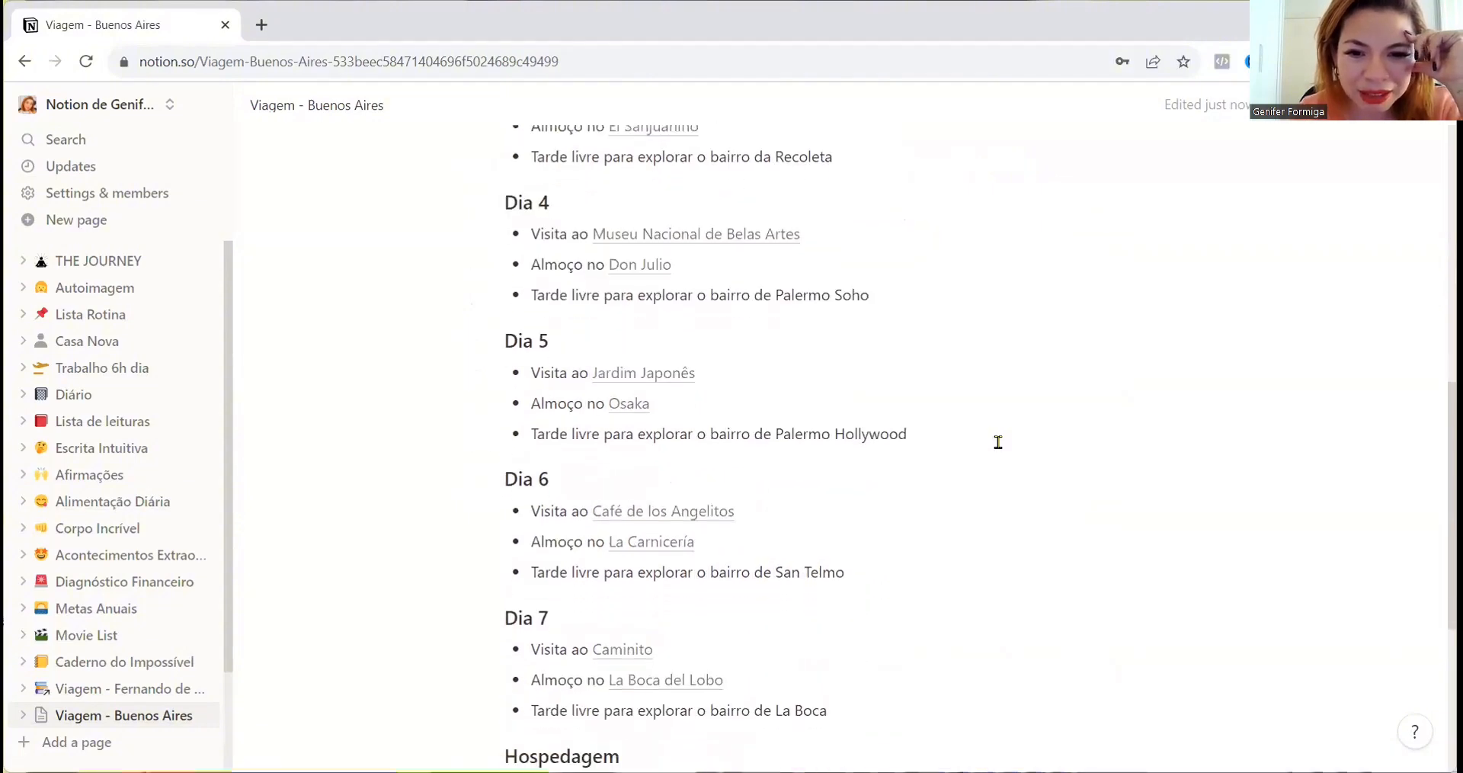
pyautogui.scroll(-3, 999, 442)
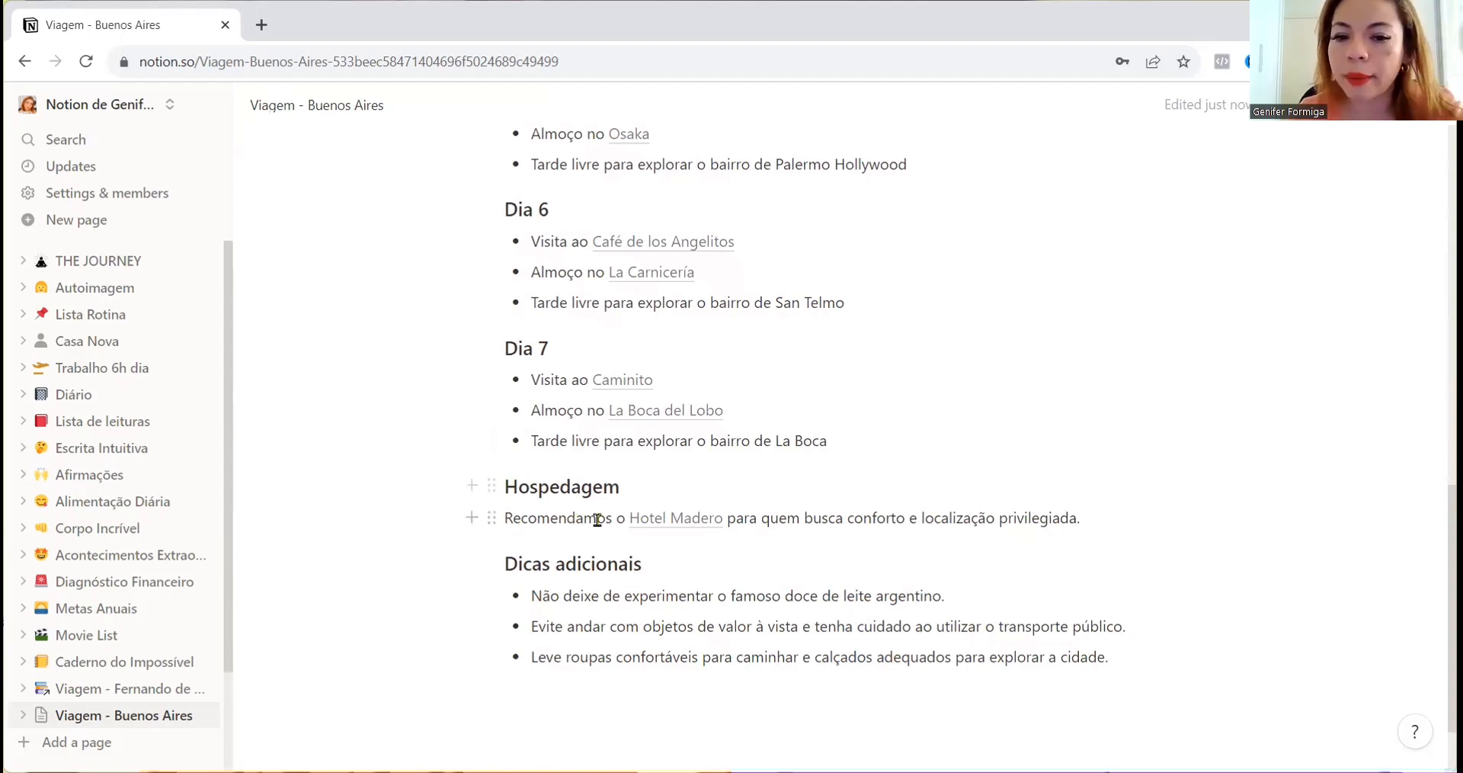
# - Open the Hotel Madero link in the Hospedagem section and return to the Viagem - Buenos Aires page
pyautogui.moveTo(675, 522)
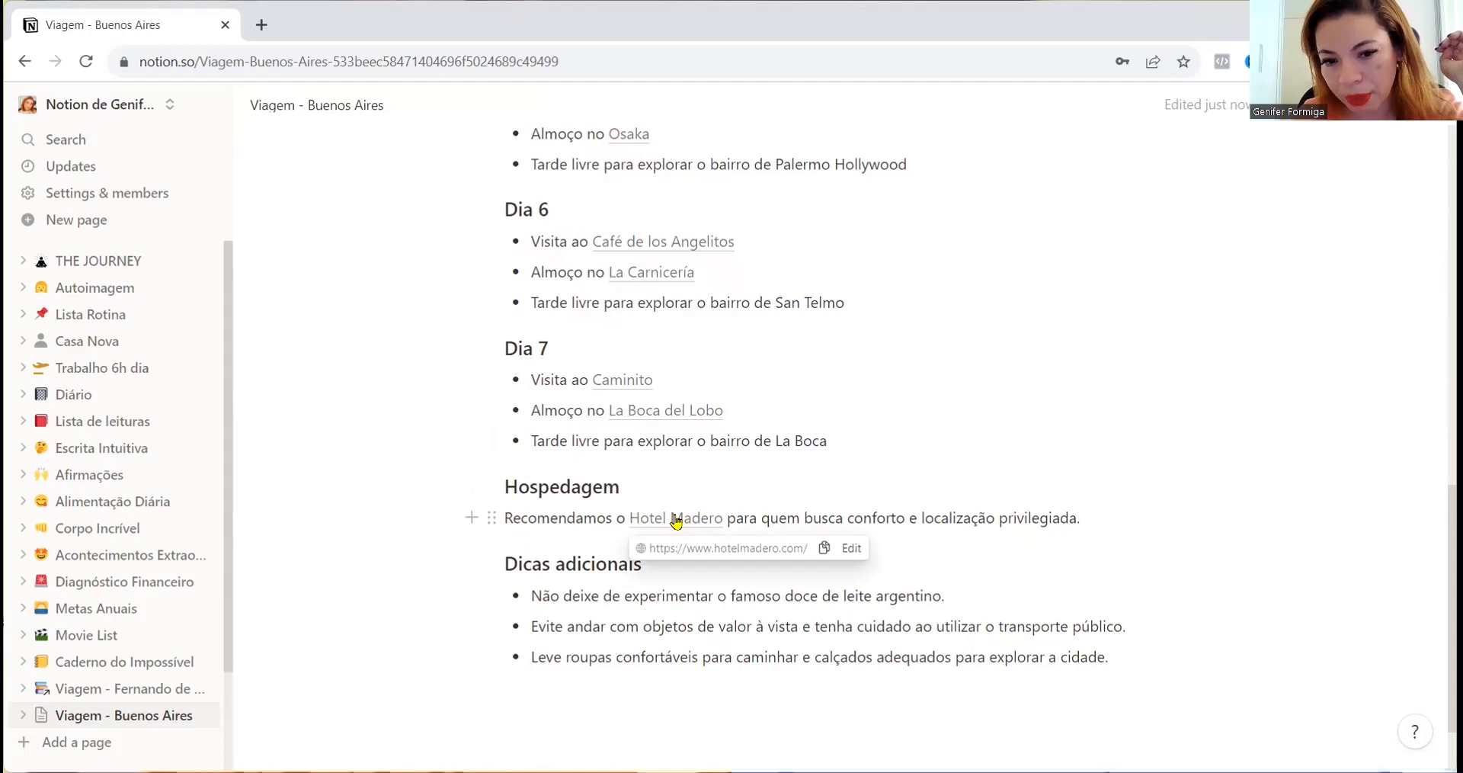
pyautogui.click(675, 520)
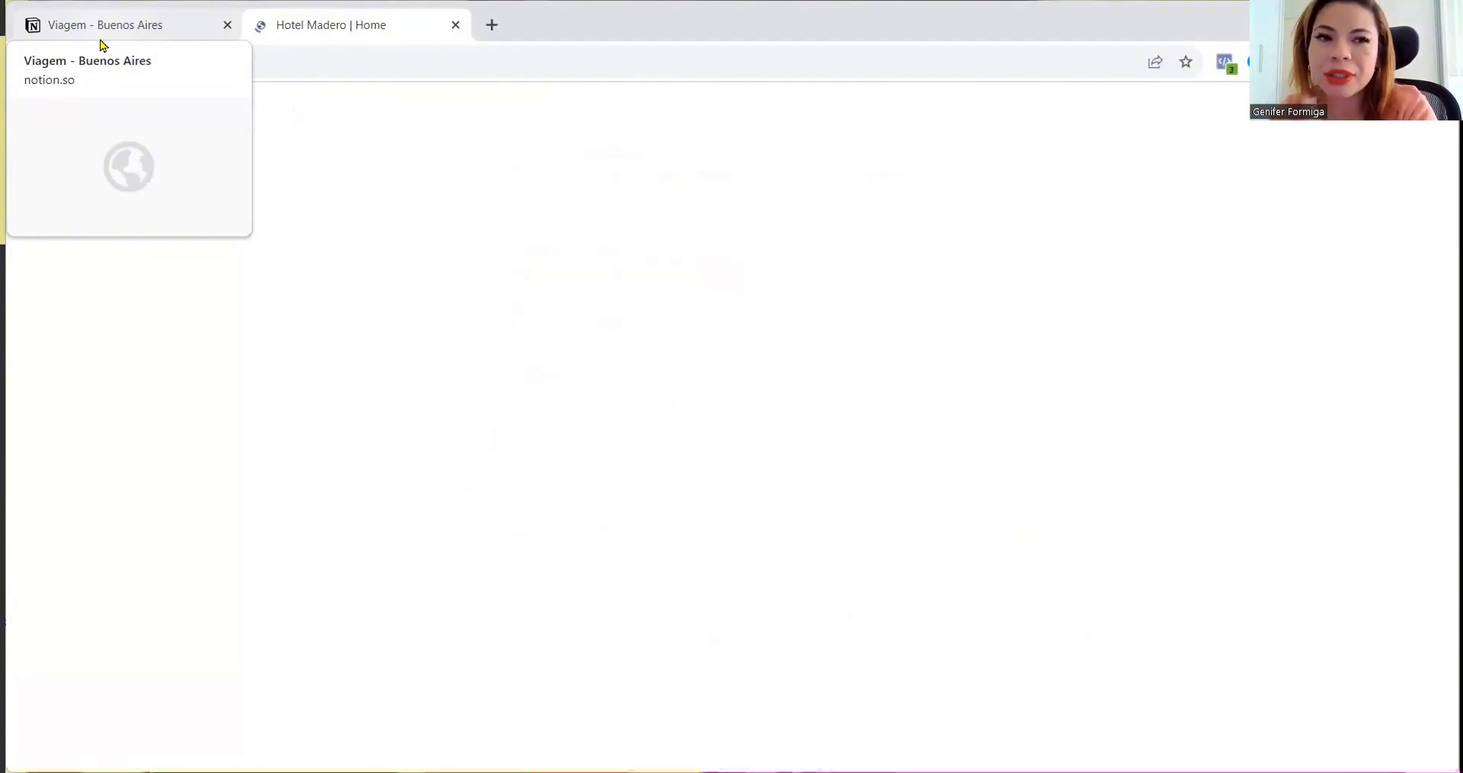
pyautogui.click(102, 42)
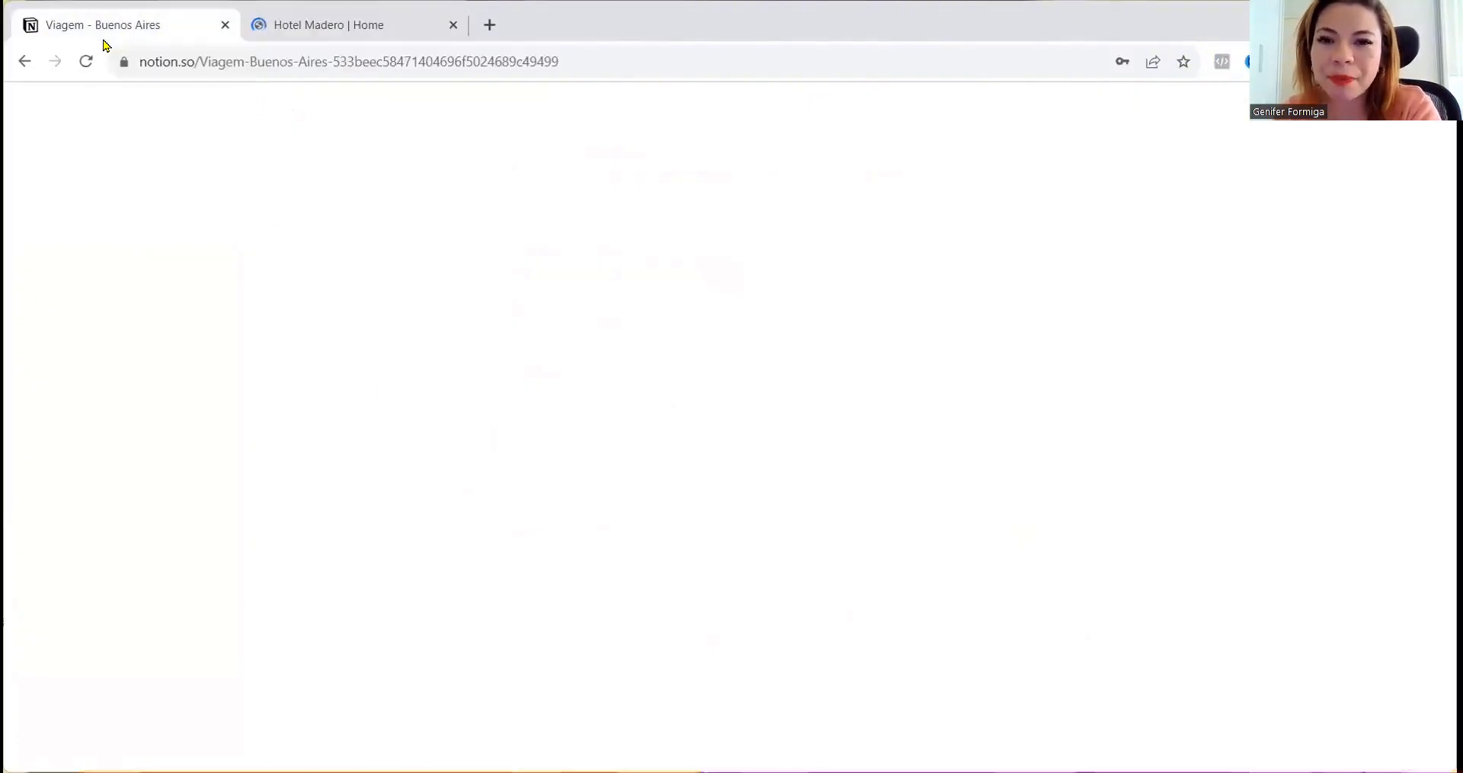